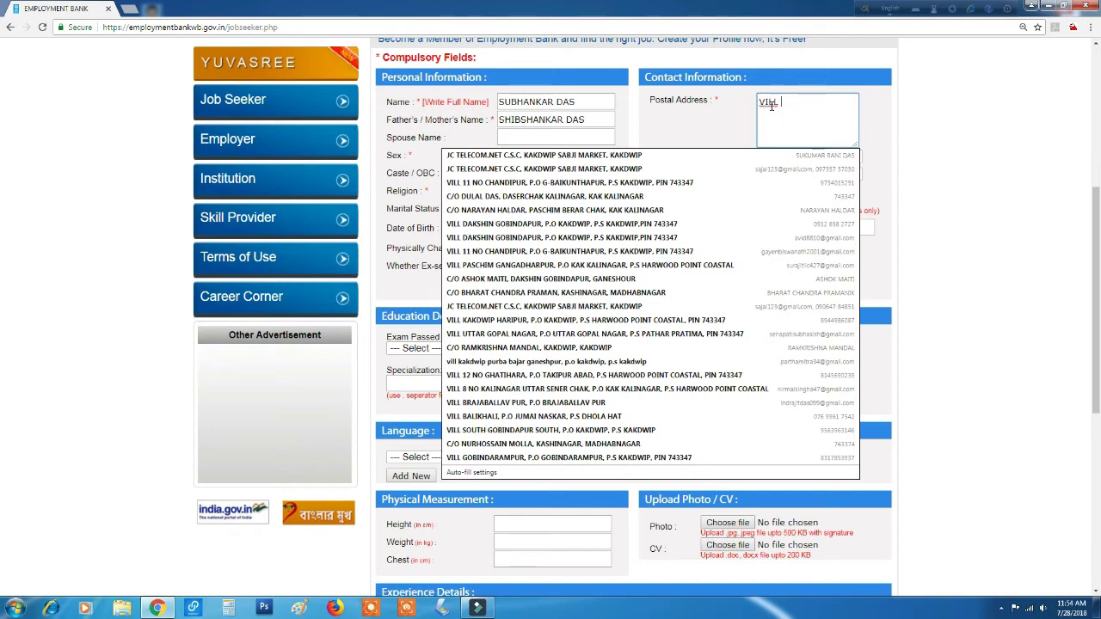
Finish the postal address, adding village, post office, police station and PIN on a new line.
key("Return")
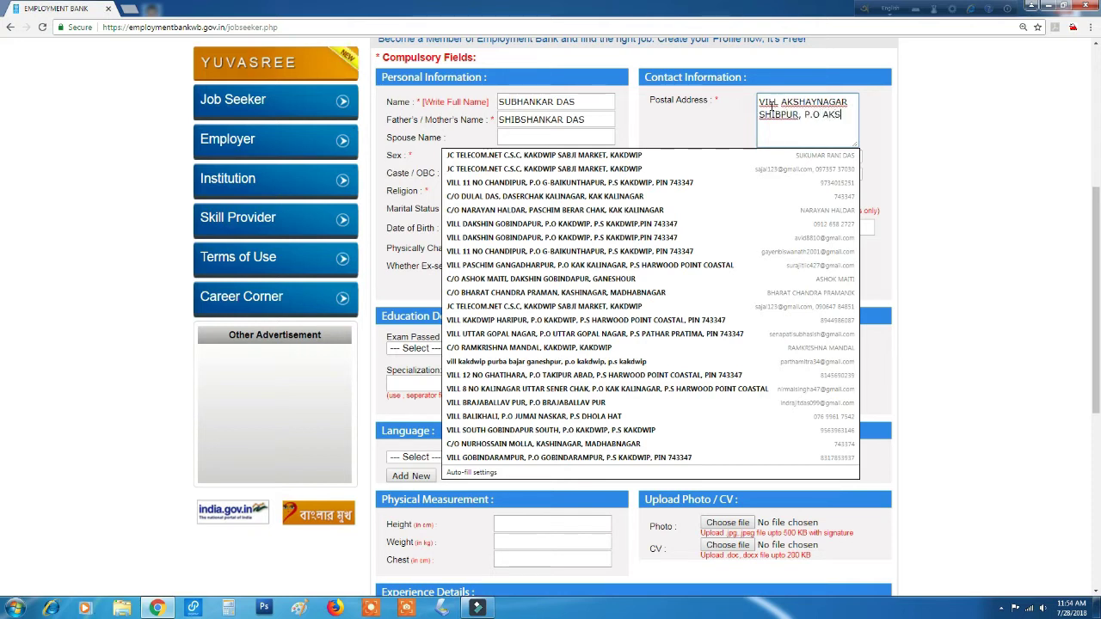
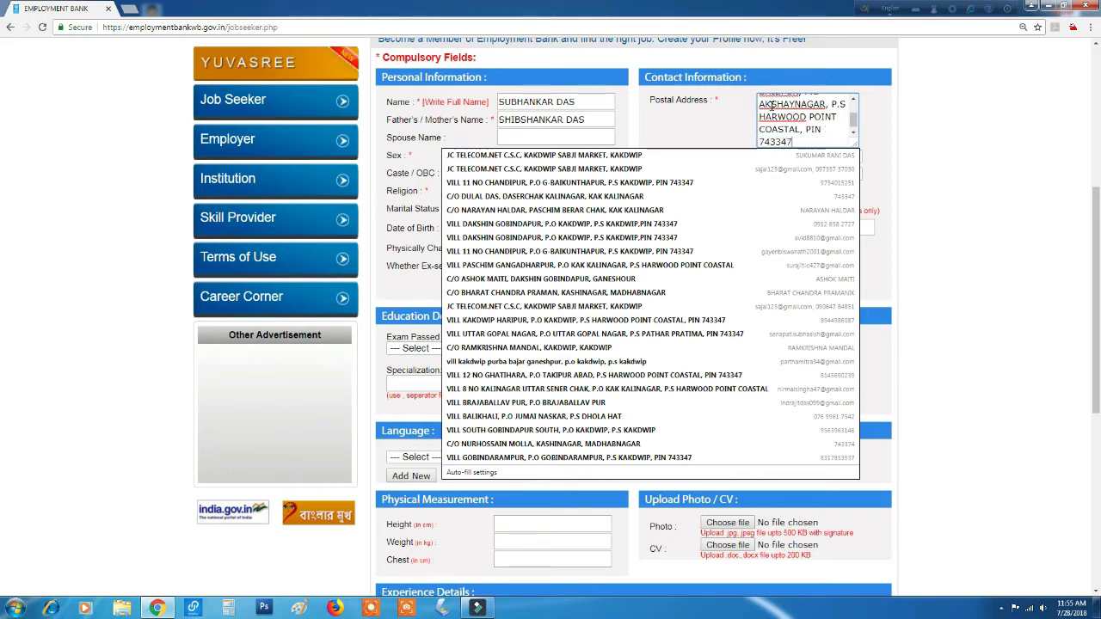
Set District to 24 PARGANAS SOUTH, Subdivision to KAKDWIP and Block to Kakdwip Block.
left_click(894, 110)
left_click(828, 175)
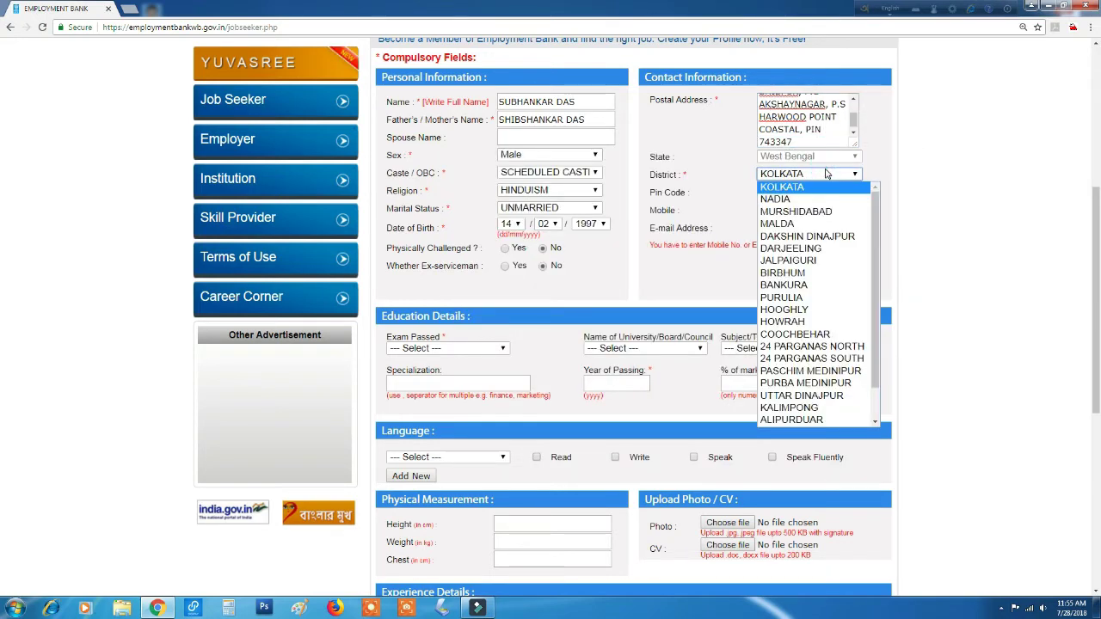
left_click(816, 360)
left_click(804, 193)
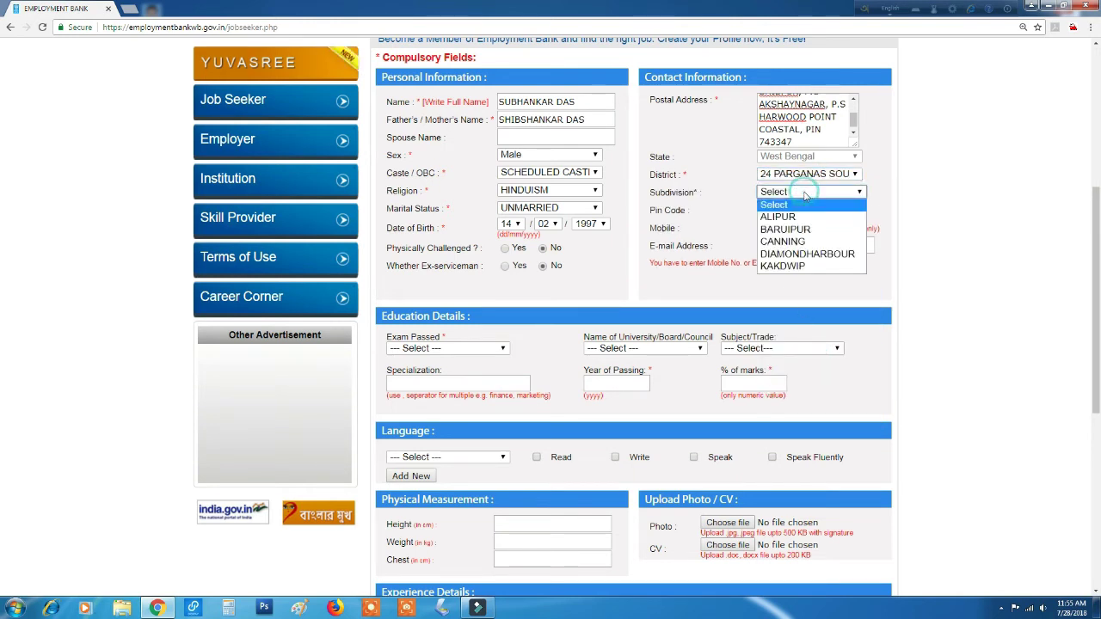
left_click(785, 267)
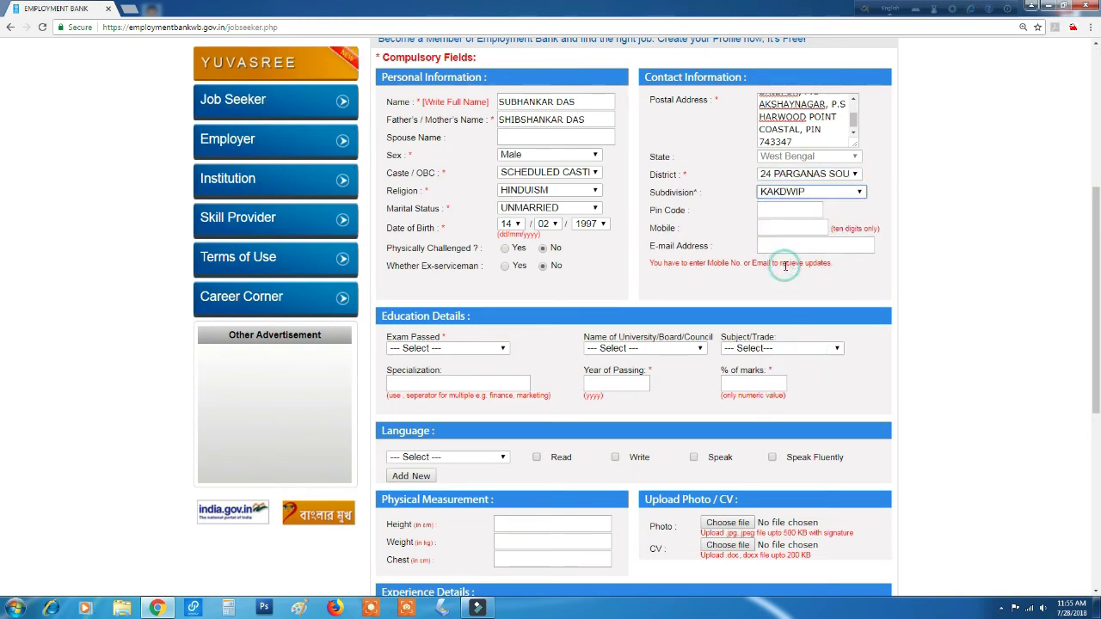
left_click(790, 210)
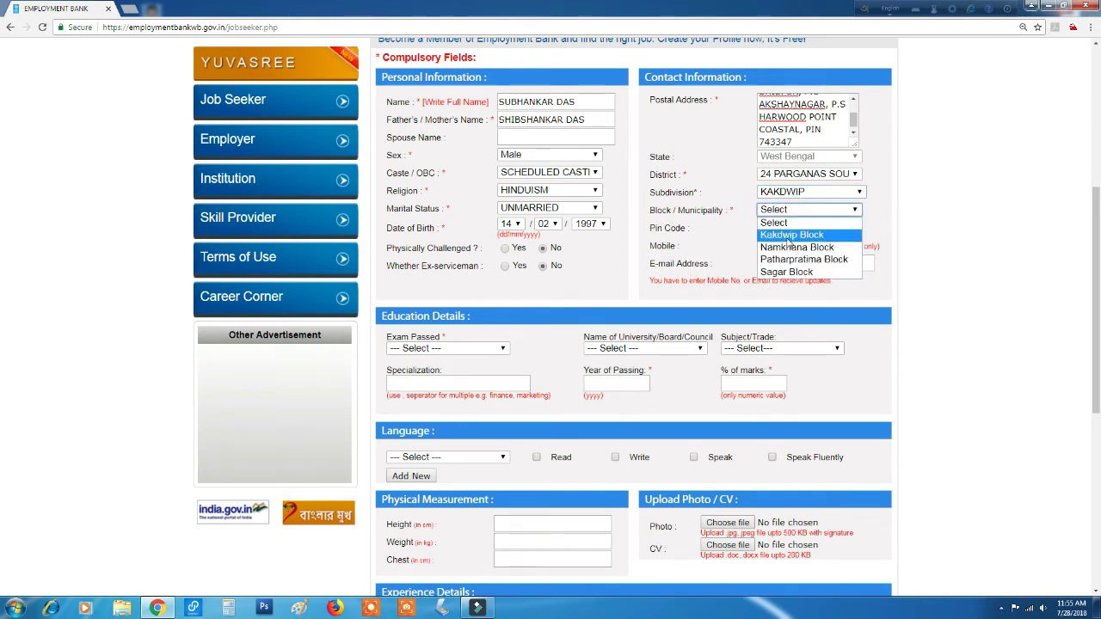
left_click(787, 236)
Fill in the pin code, mobile number and e-mail address fields.
left_click(781, 231)
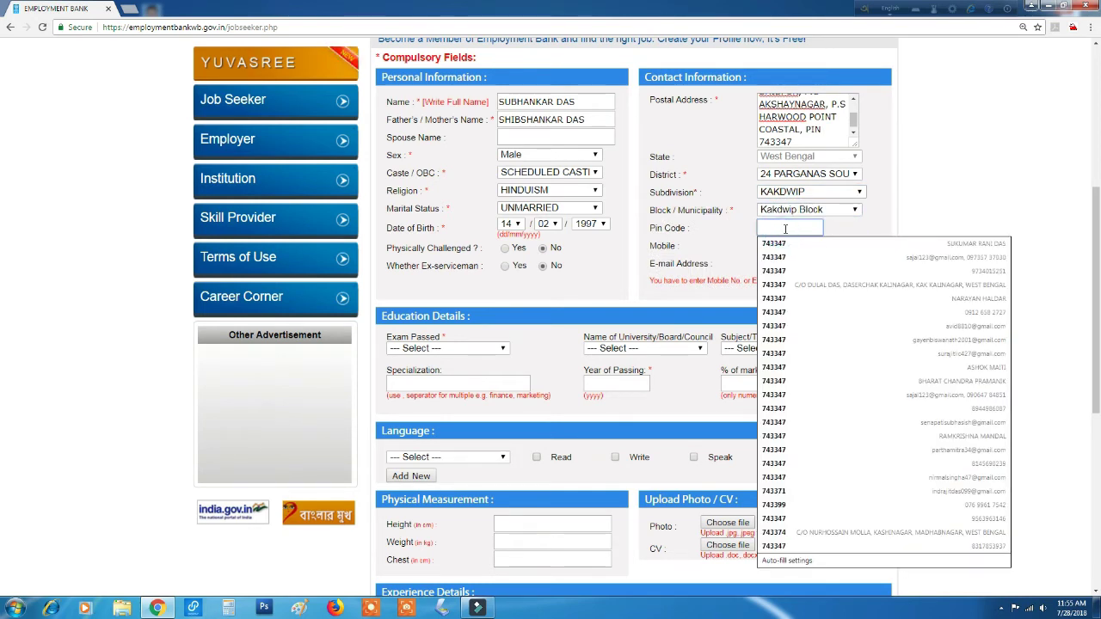
type("743347")
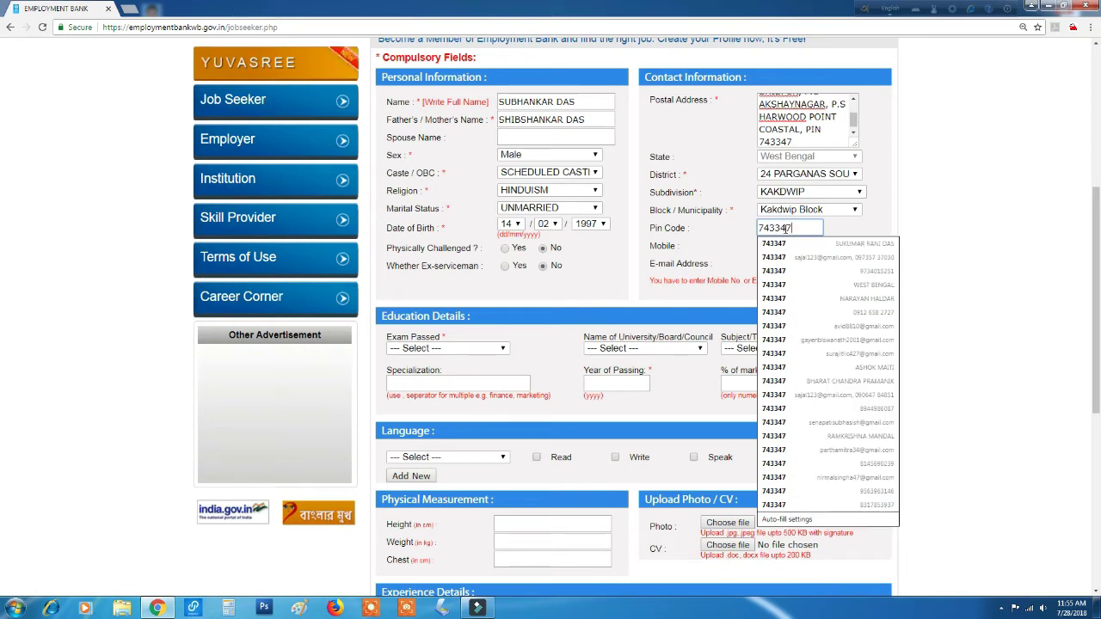
left_click(961, 208)
scroll(961, 208, "up", 4)
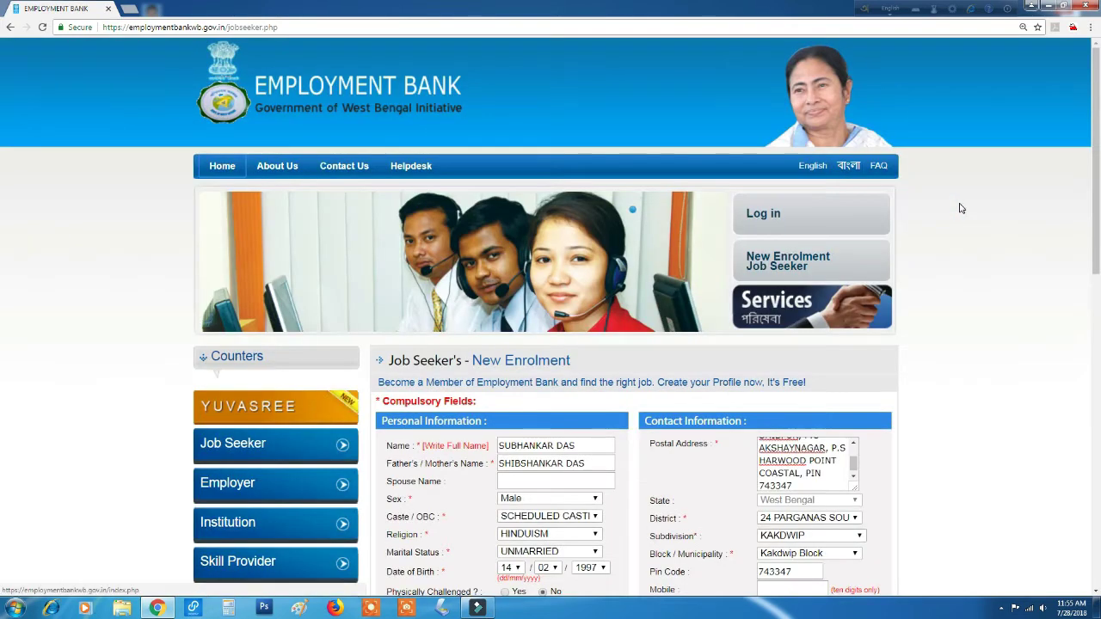
scroll(968, 215, "down", 2)
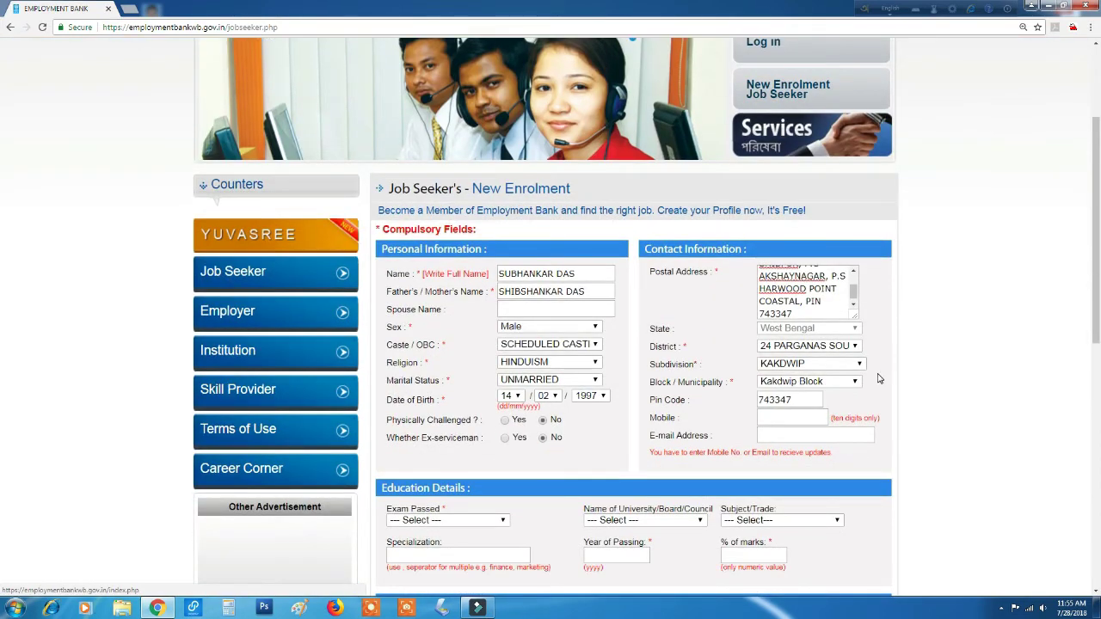
scroll(869, 383, "down", 2)
left_click(791, 303)
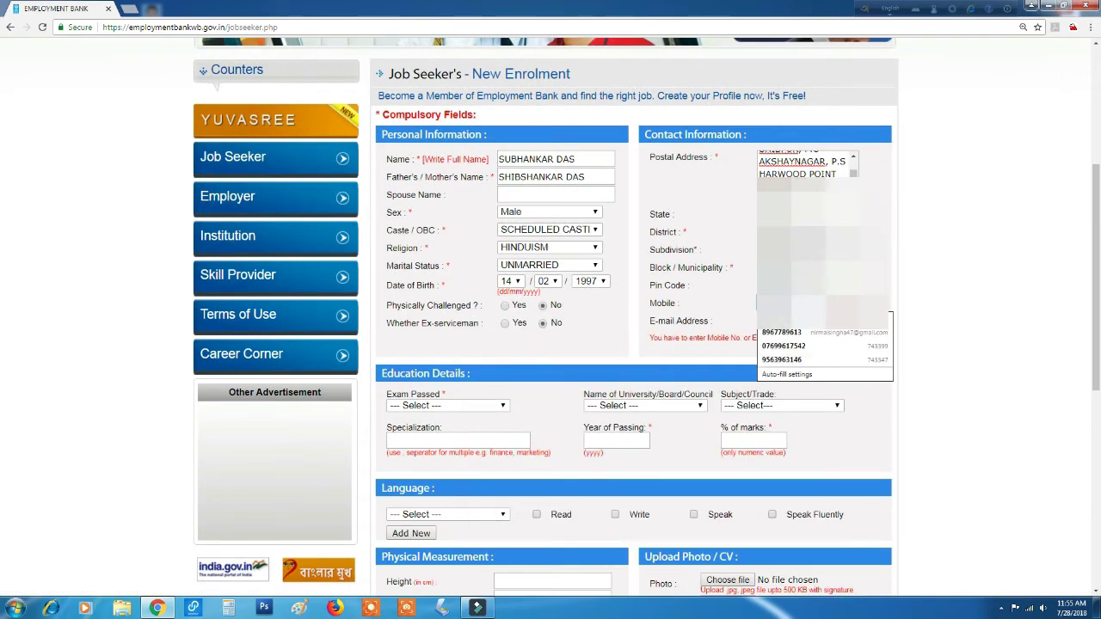
key("Escape")
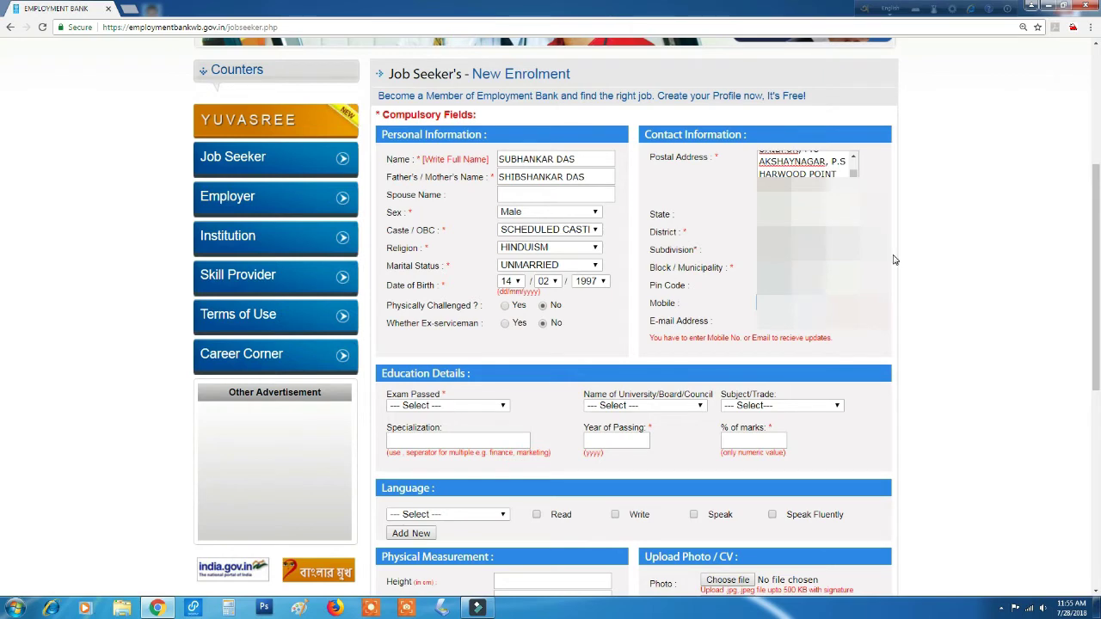
scroll(965, 261, "down", 2)
left_click(804, 206)
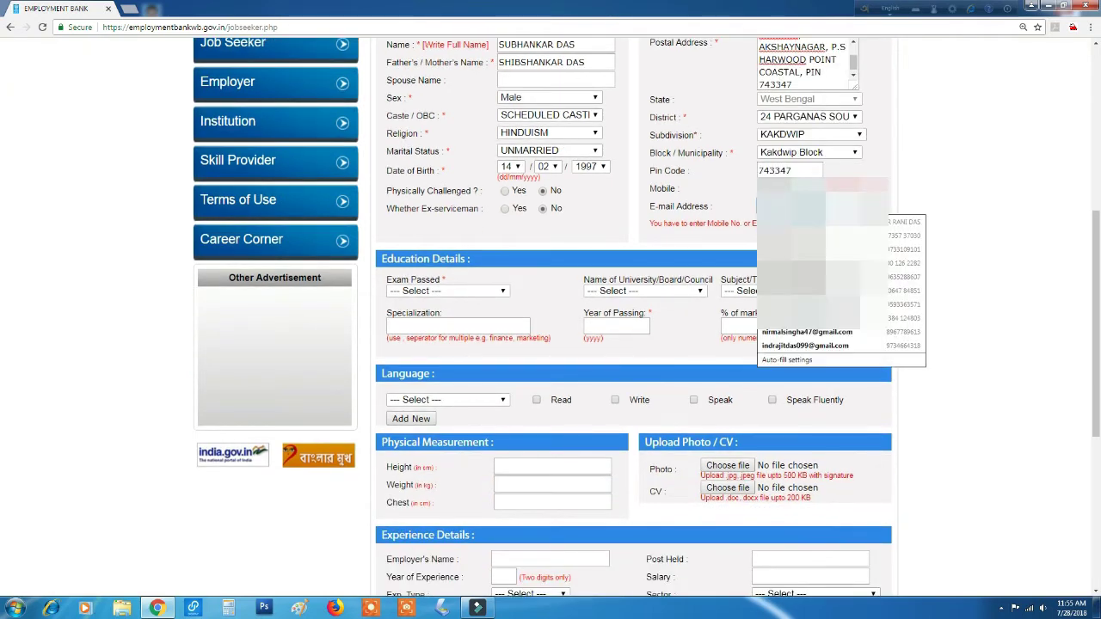
key("Escape")
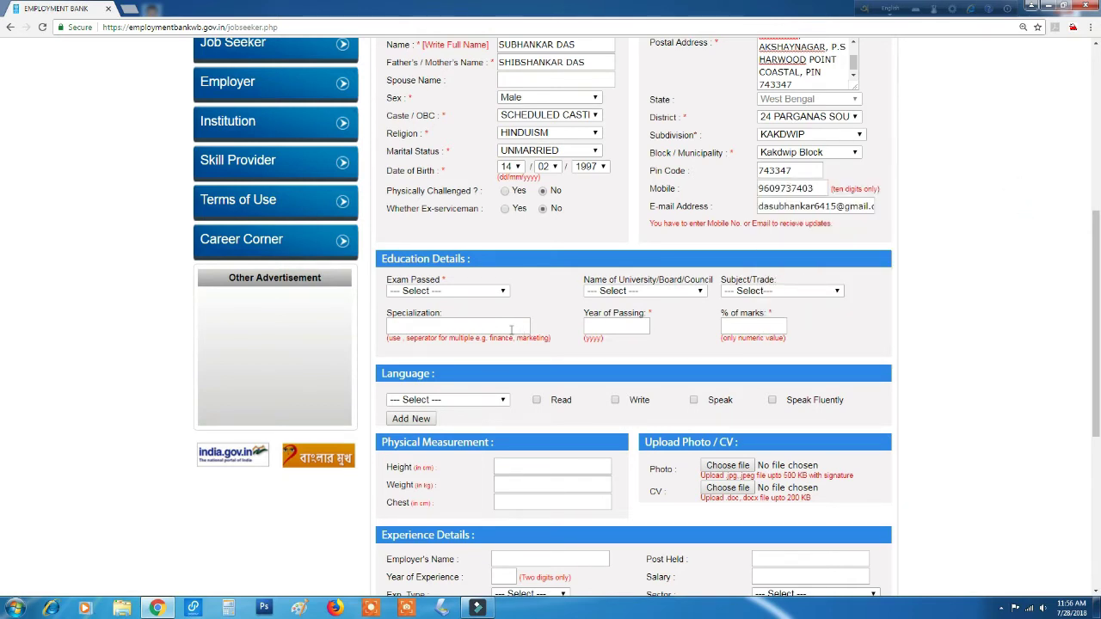
Add X / Matric Pass from West Bengal Board of Secondary Education, passed 2014, 59% marks.
left_click(465, 297)
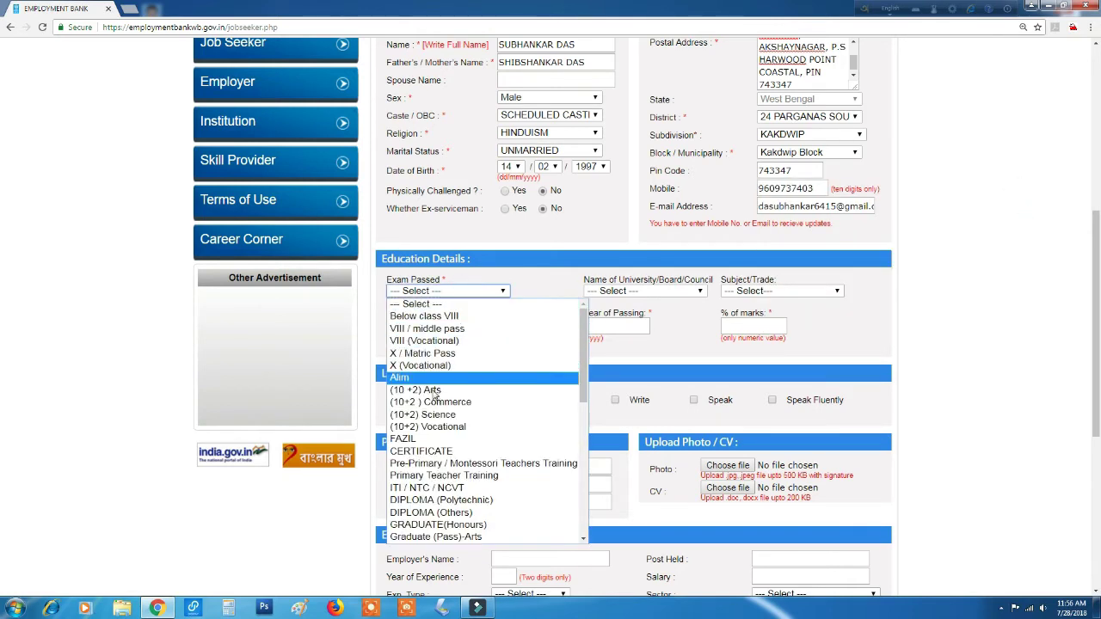
left_click(434, 354)
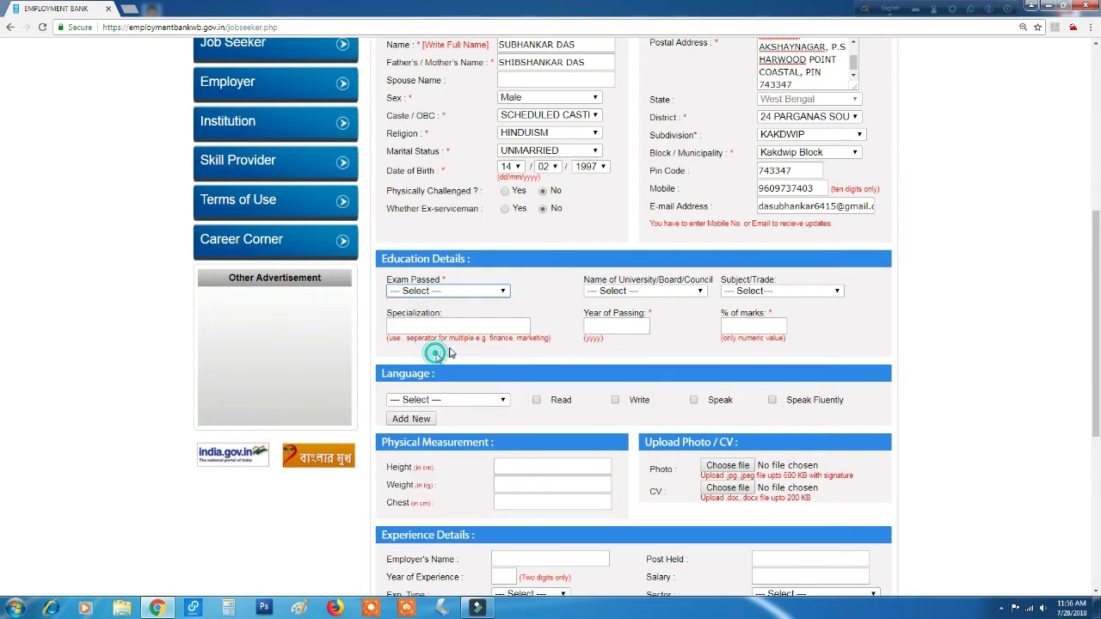
left_click(647, 292)
scroll(685, 465, "down", 10)
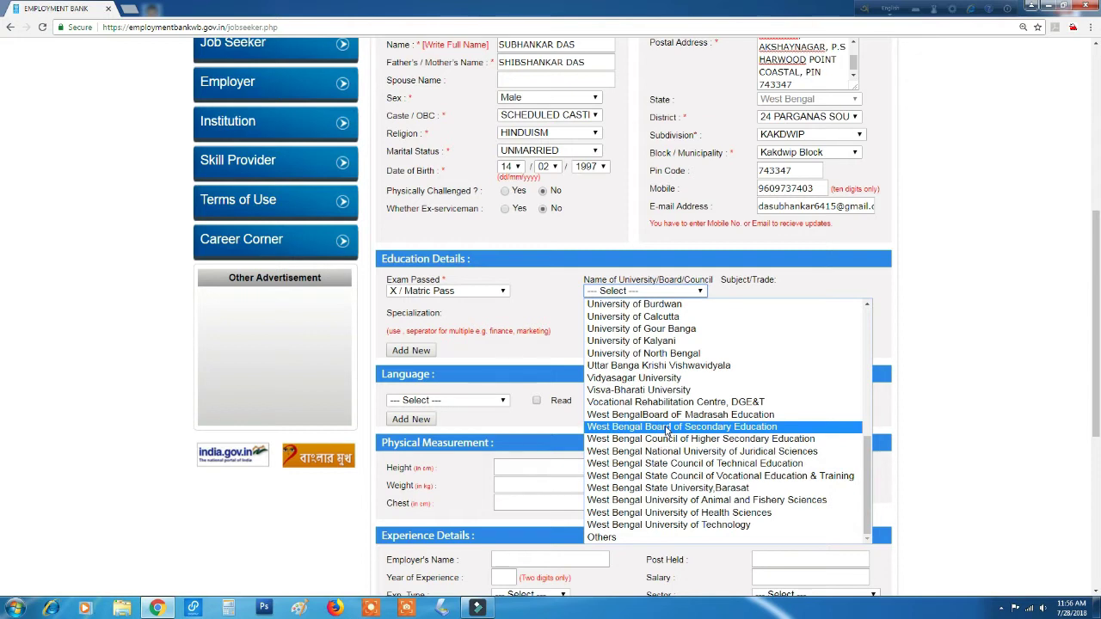
left_click(667, 428)
left_click(609, 328)
type("201")
key("Tab")
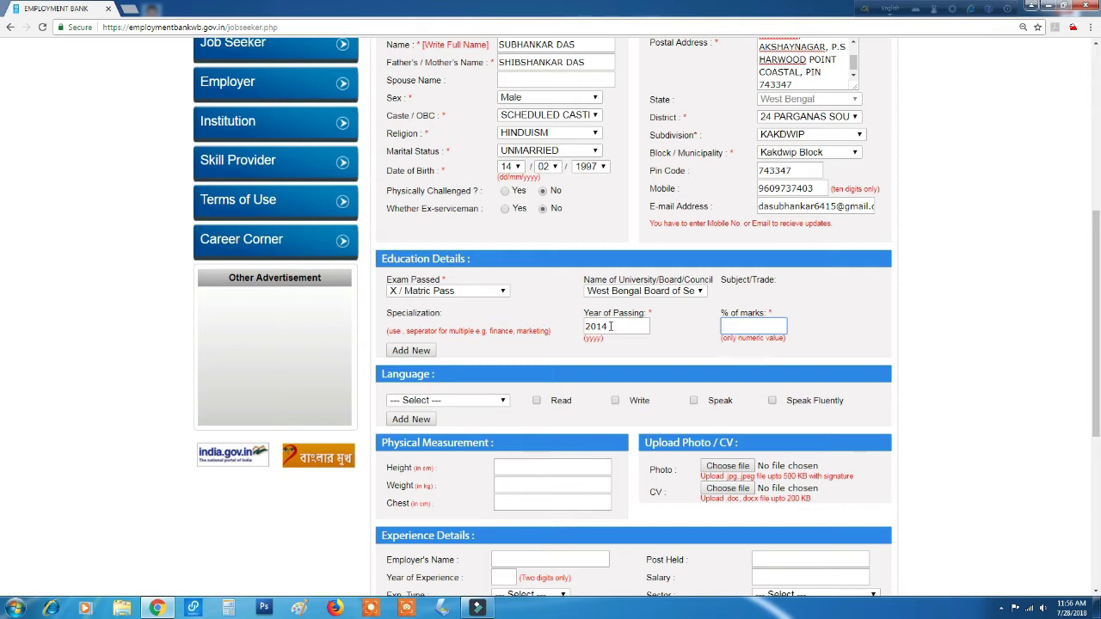
type("59")
scroll(610, 326, "down", 2)
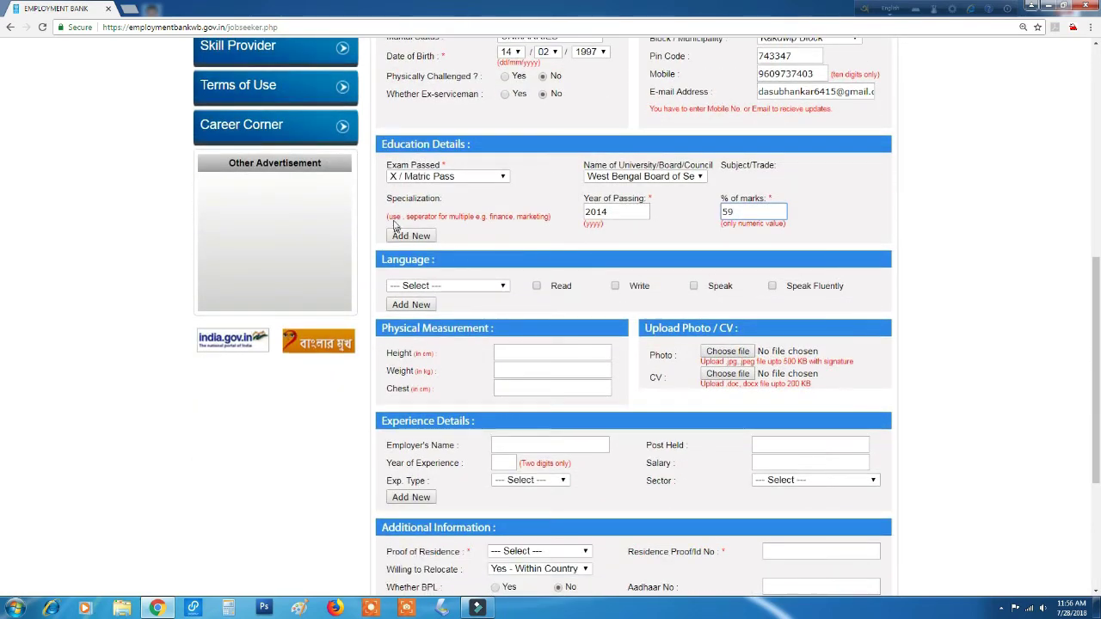
Add a (10+2) Vocational row: State Council of Vocational Education & Training, 2016, 73%.
left_click(405, 235)
left_click(426, 256)
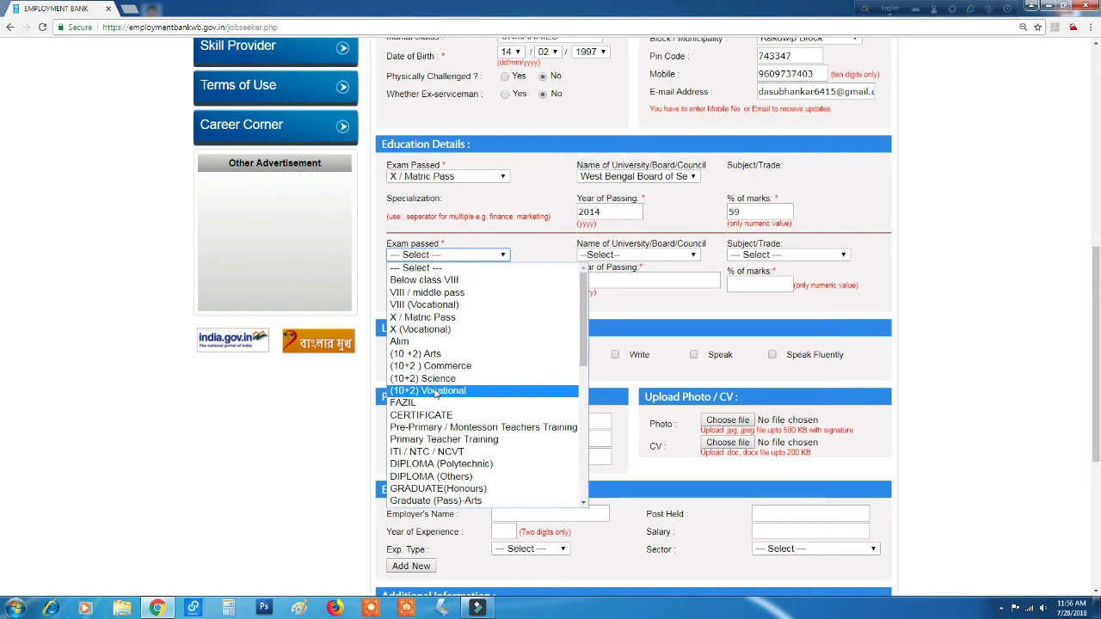
left_click(429, 391)
left_click(612, 256)
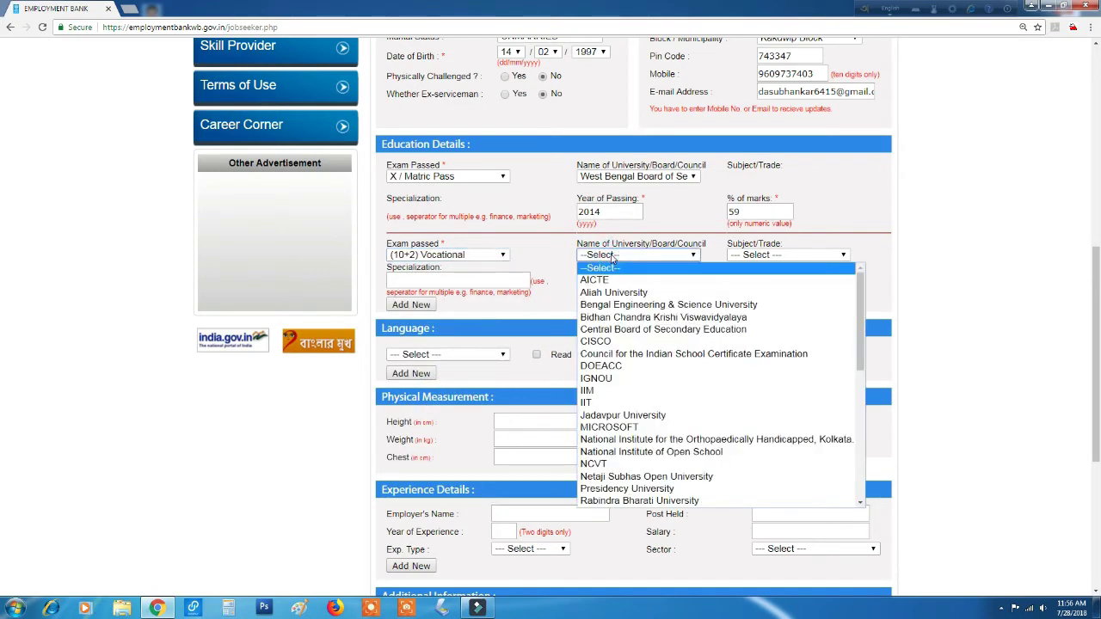
scroll(633, 366, "down", 5)
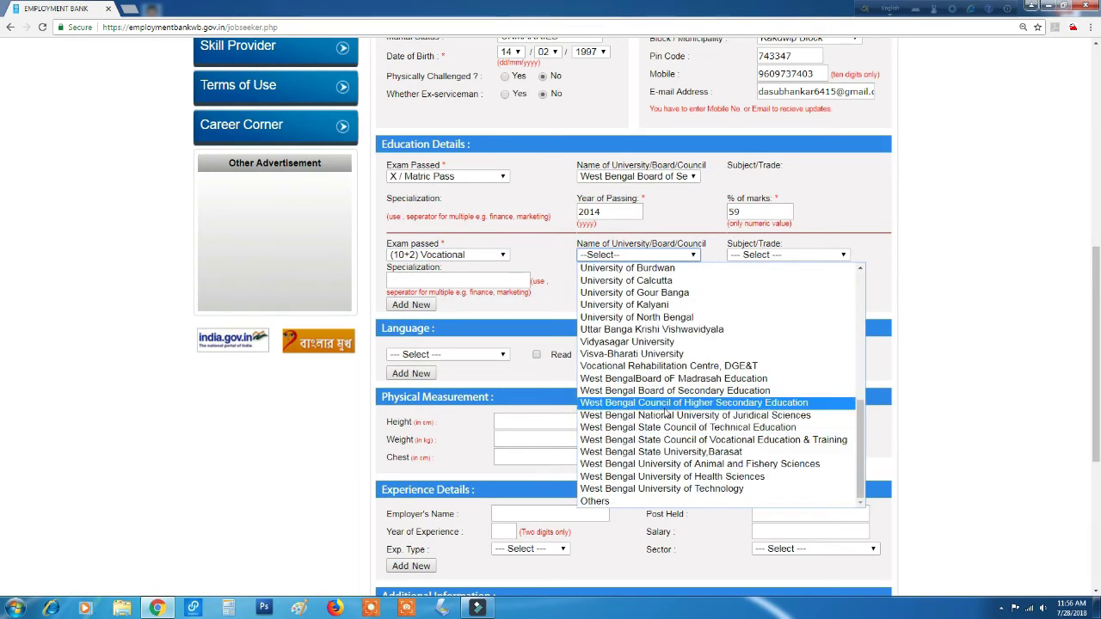
left_click(664, 443)
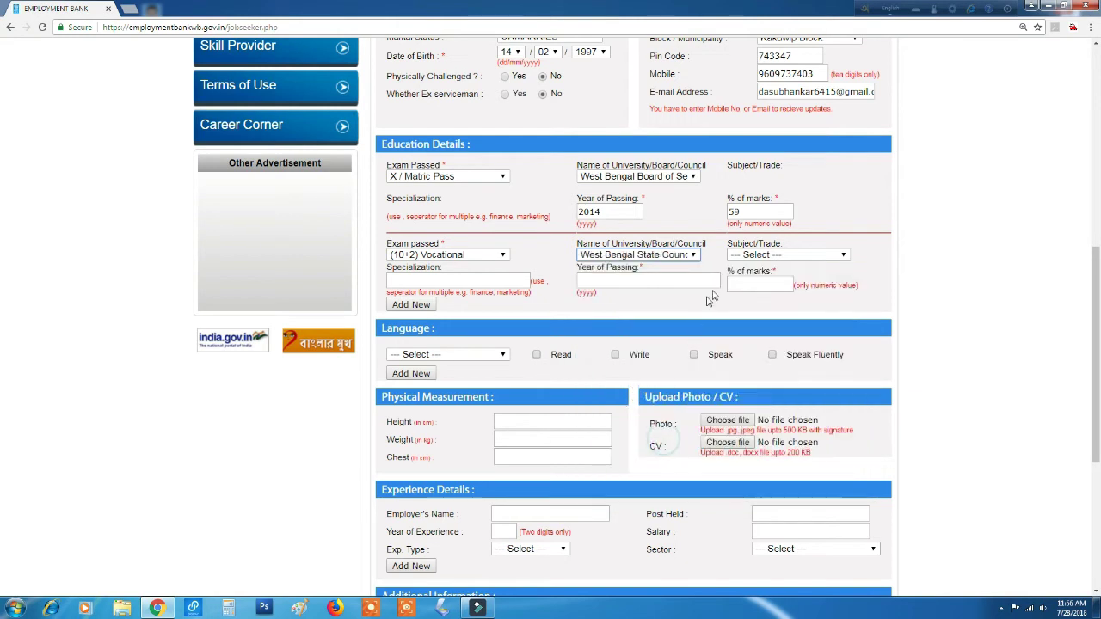
left_click(658, 279)
type("201")
key("Tab")
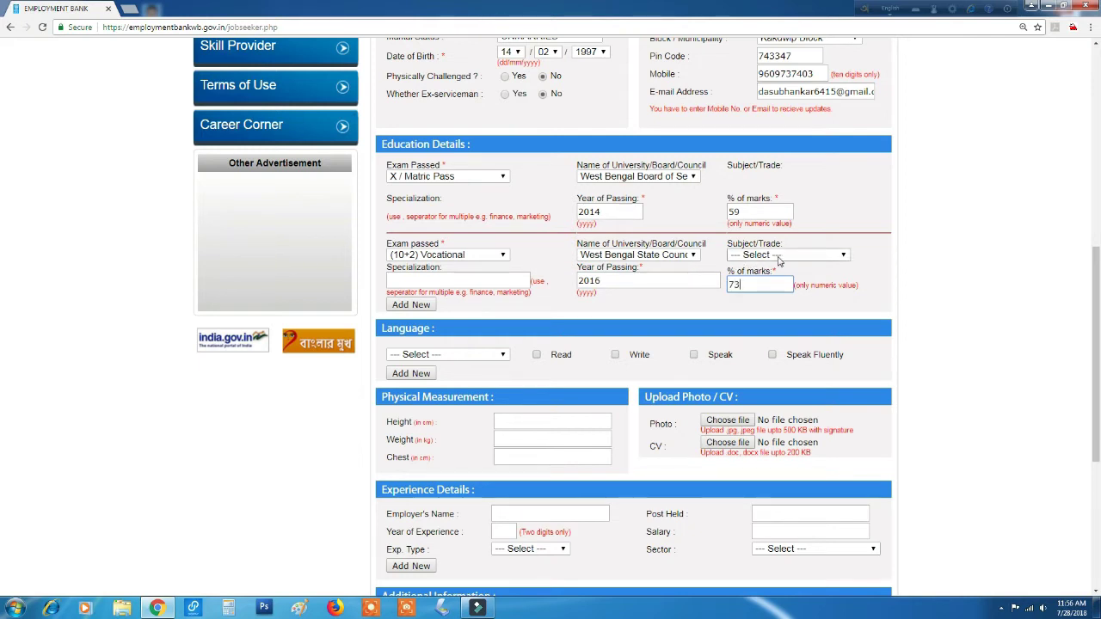
Set the vocational row's Subject/Trade to Electrical & Electronics Engineering.
left_click(778, 256)
scroll(882, 379, "down", 10)
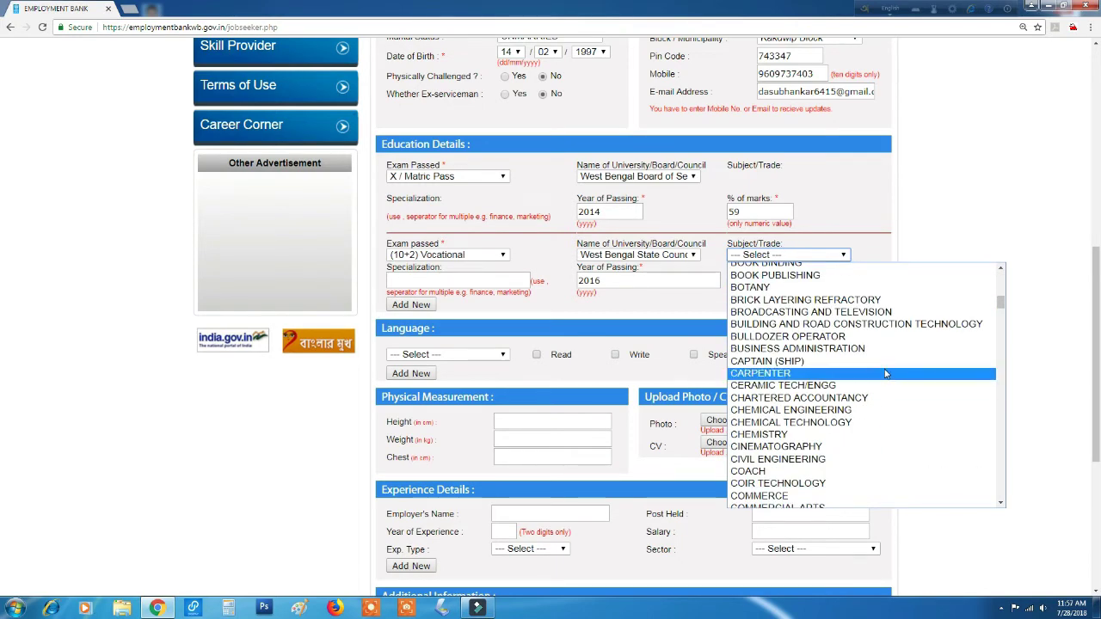
scroll(886, 379, "down", 10)
scroll(886, 375, "up", 3)
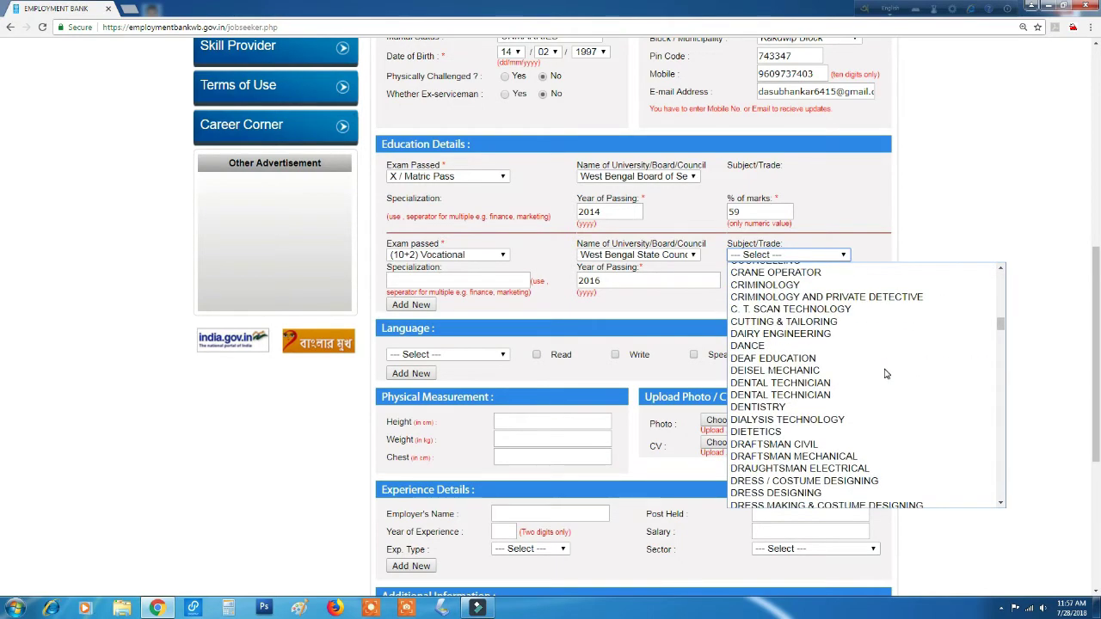
scroll(884, 397, "down", 10)
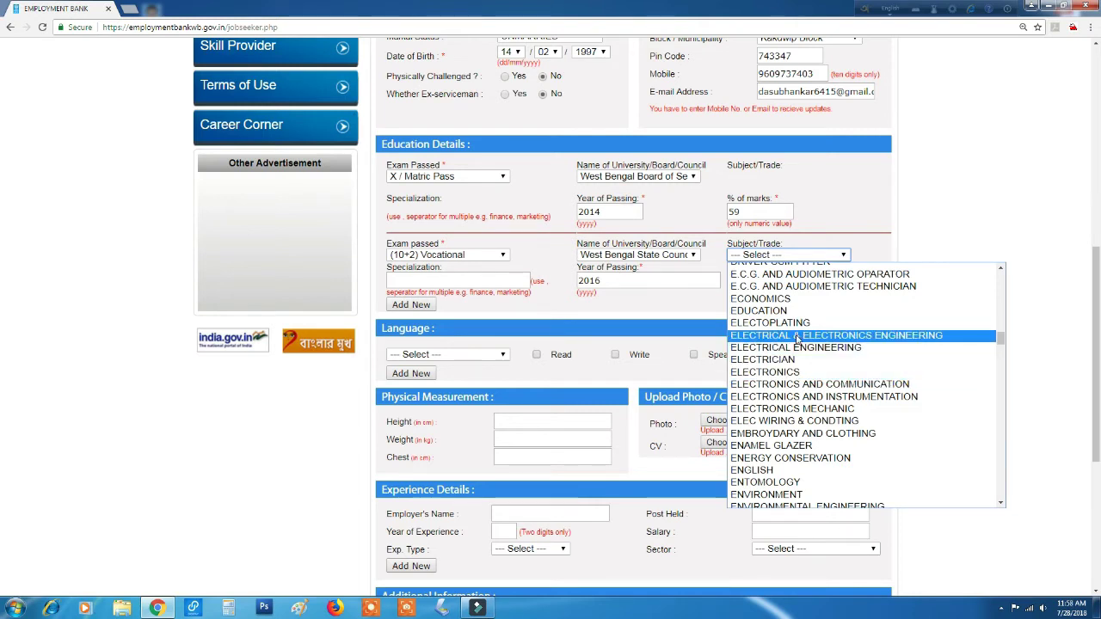
left_click(797, 337)
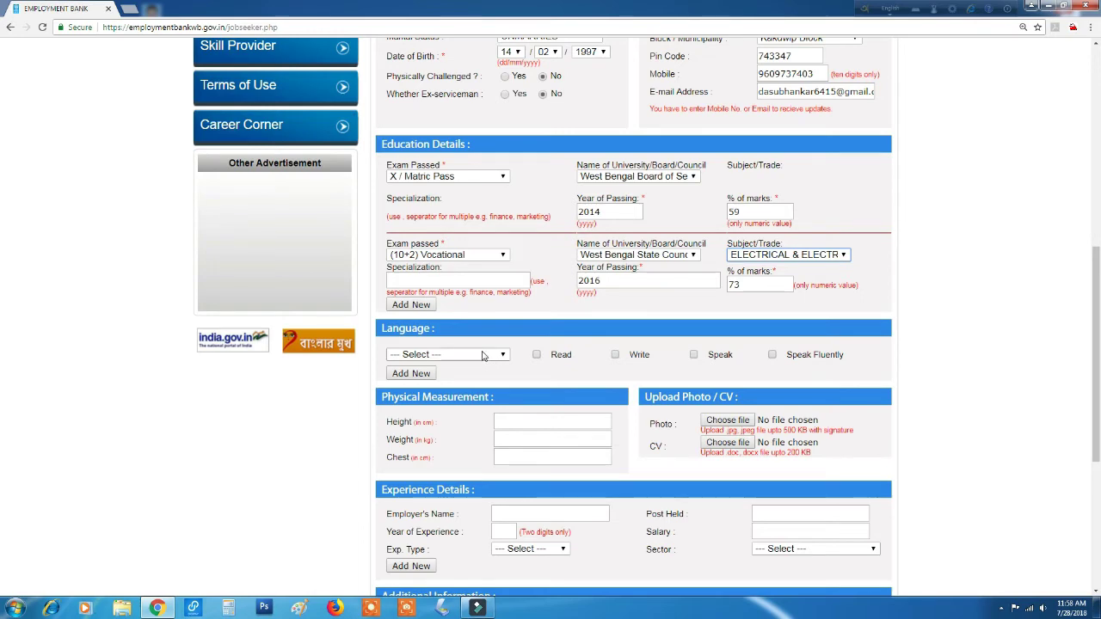
Add Bengali as the first language with read, write, speak and fluent ticked.
left_click(482, 355)
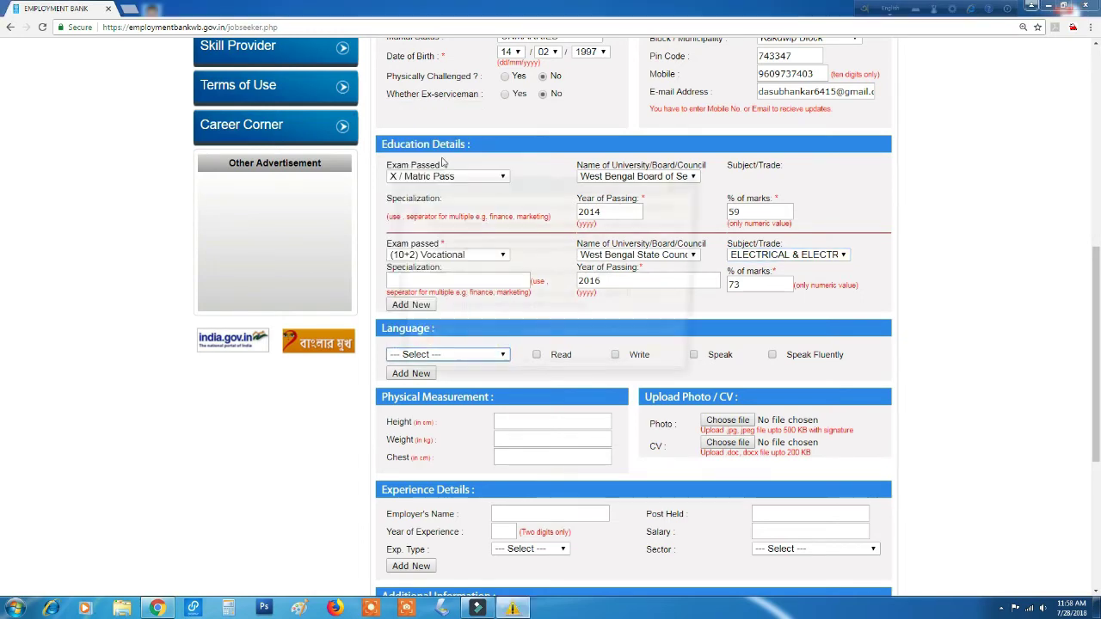
left_click(688, 182)
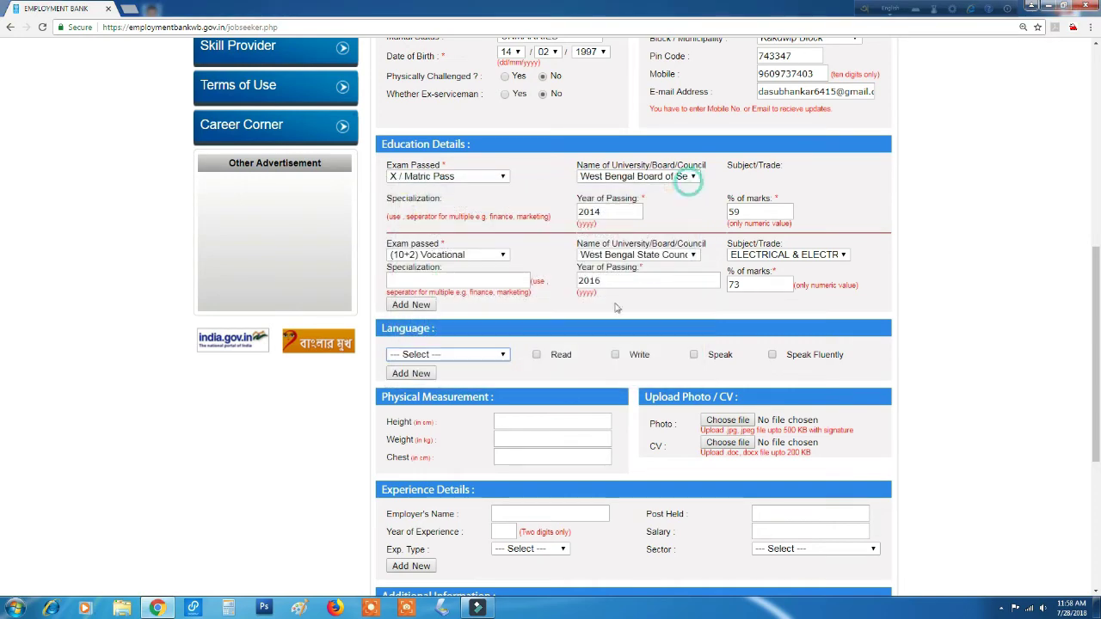
left_click(483, 355)
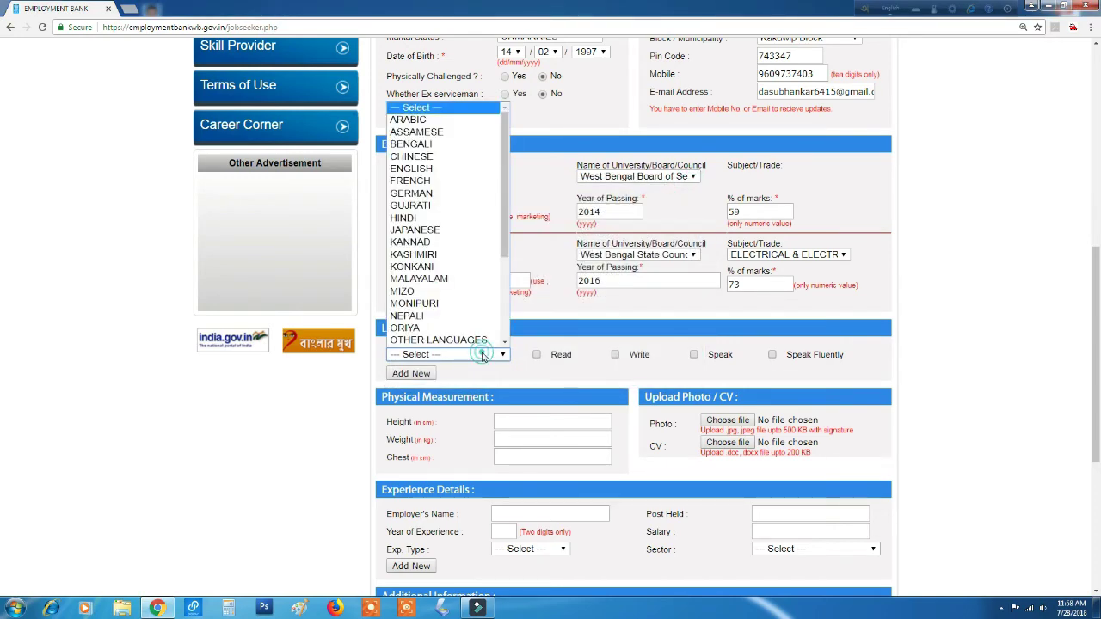
left_click(443, 148)
left_click(536, 354)
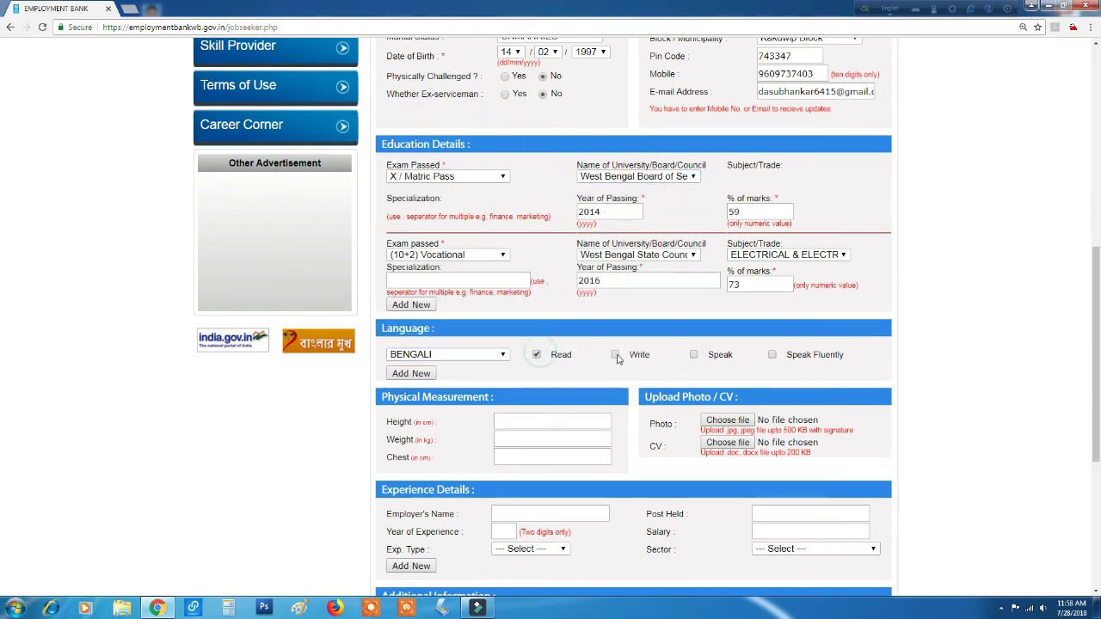
left_click(615, 355)
left_click(694, 354)
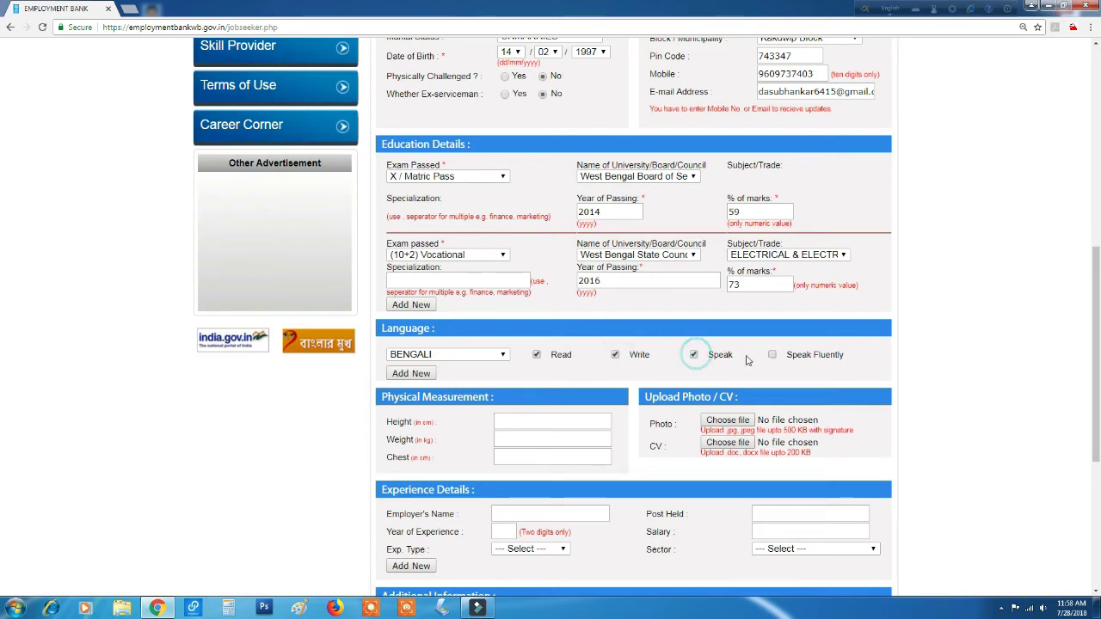
left_click(771, 356)
Add English as a second language with read, write and speak ticked.
left_click(421, 374)
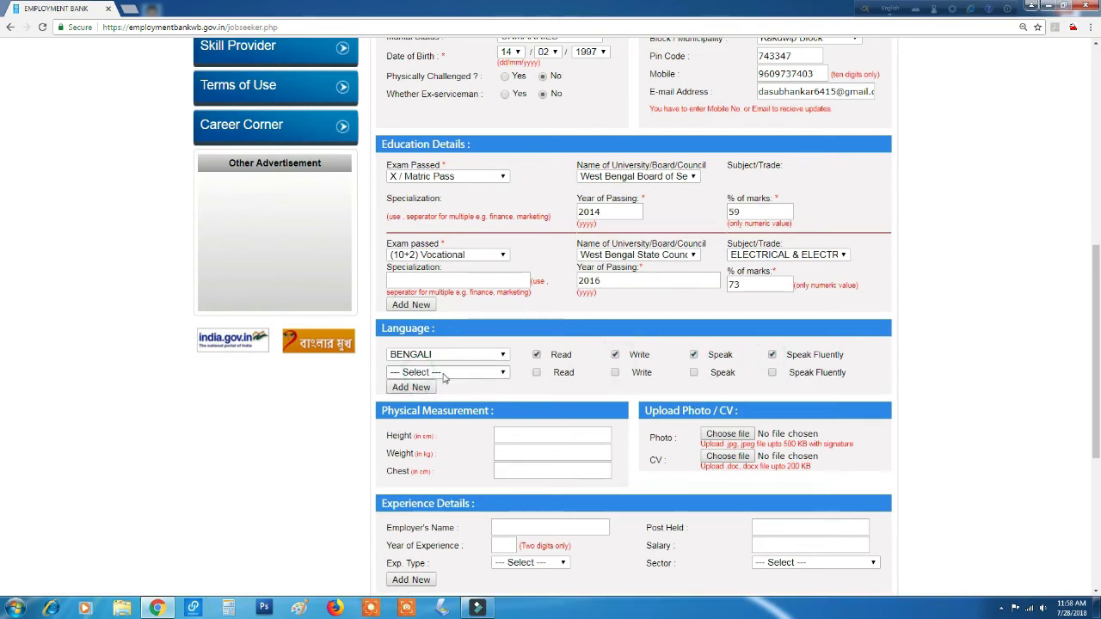
left_click(457, 376)
key("e")
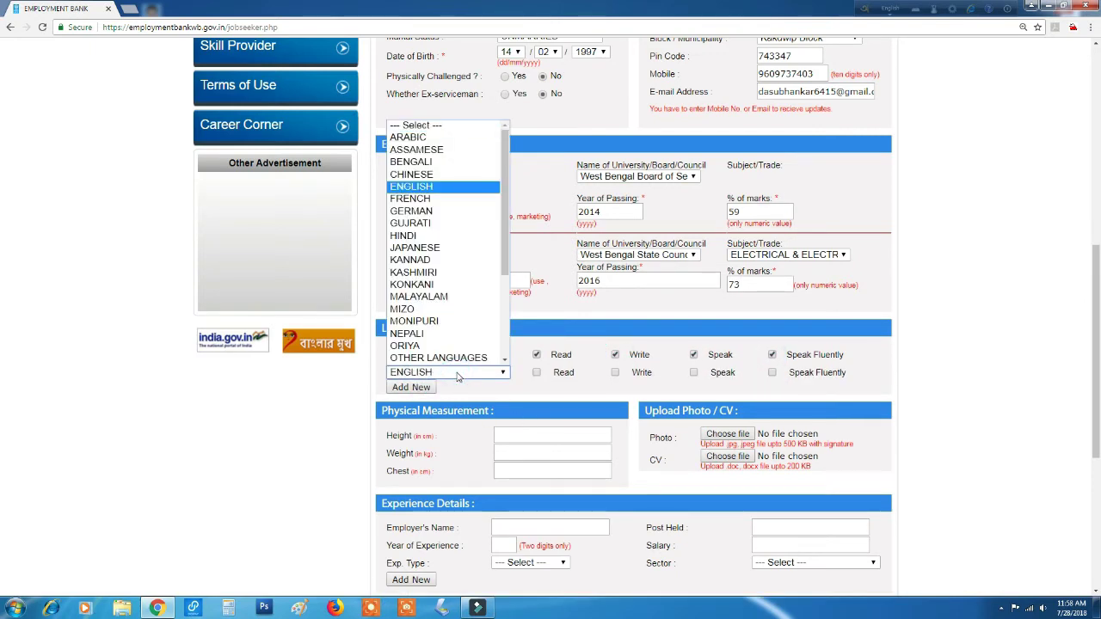
left_click(457, 198)
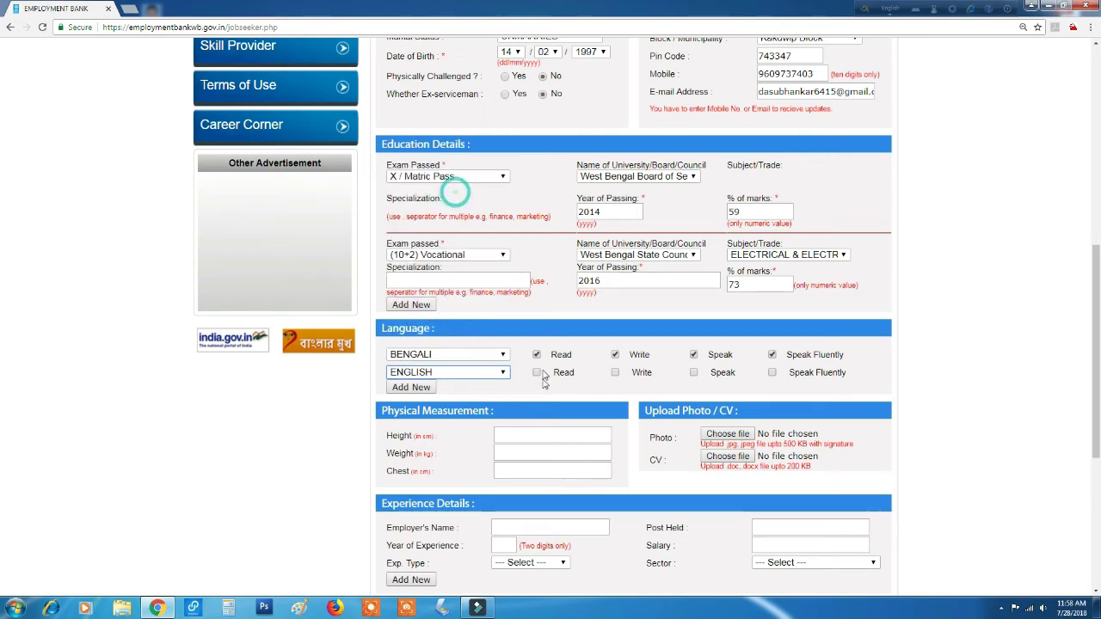
left_click(537, 372)
left_click(616, 373)
left_click(693, 372)
Add Hindi as a third language with read, write and speak ticked, not fluent.
left_click(421, 387)
left_click(446, 388)
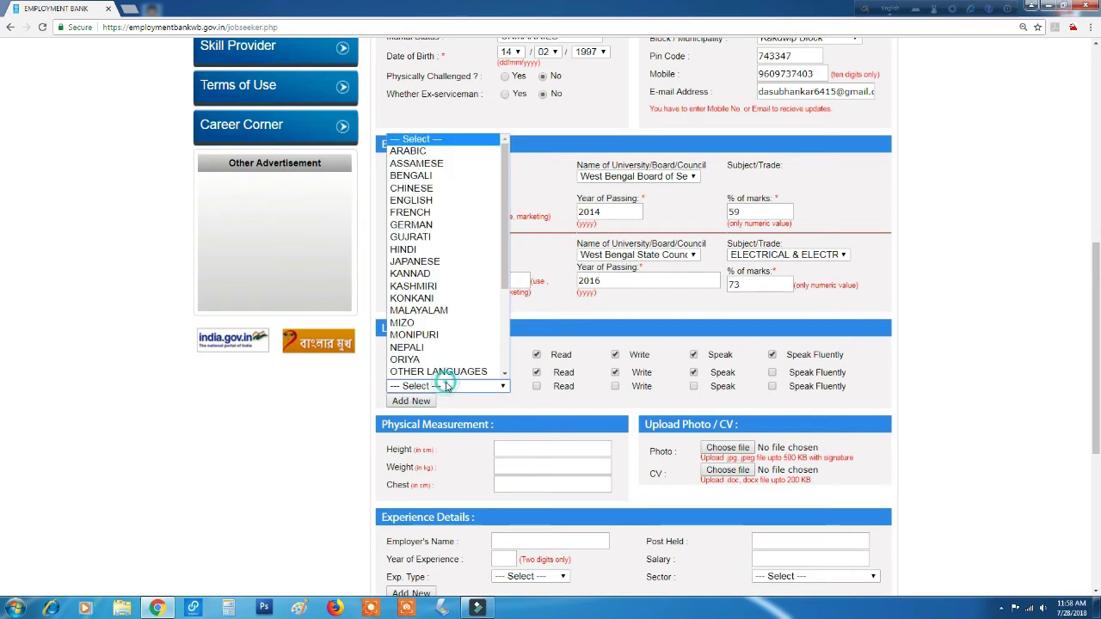
key("h")
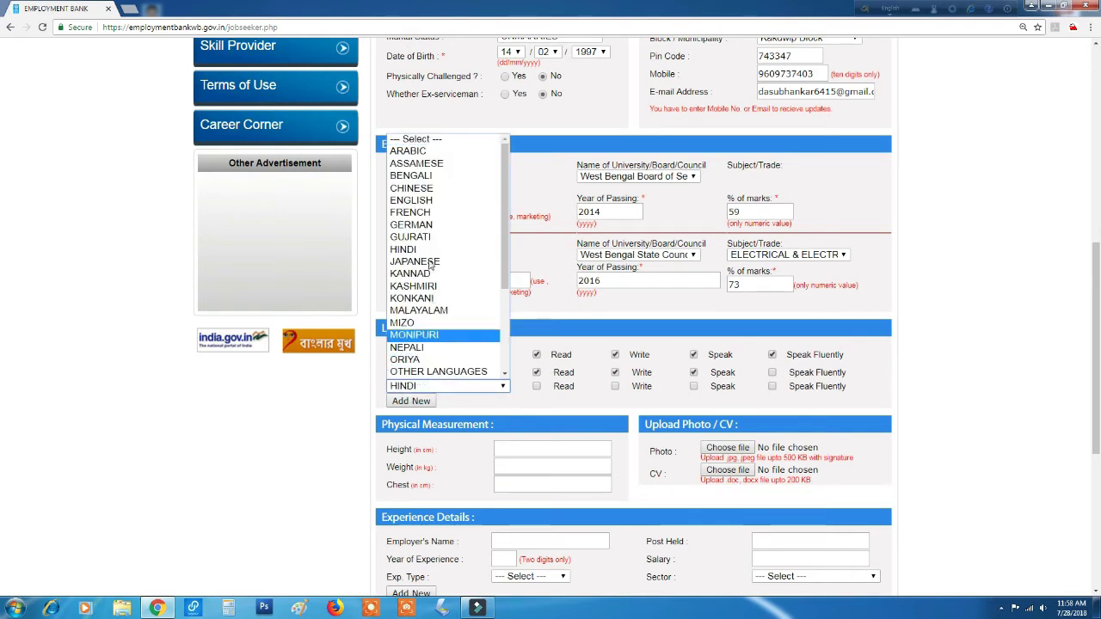
left_click(430, 249)
left_click(537, 386)
left_click(616, 386)
left_click(694, 386)
left_click(775, 389)
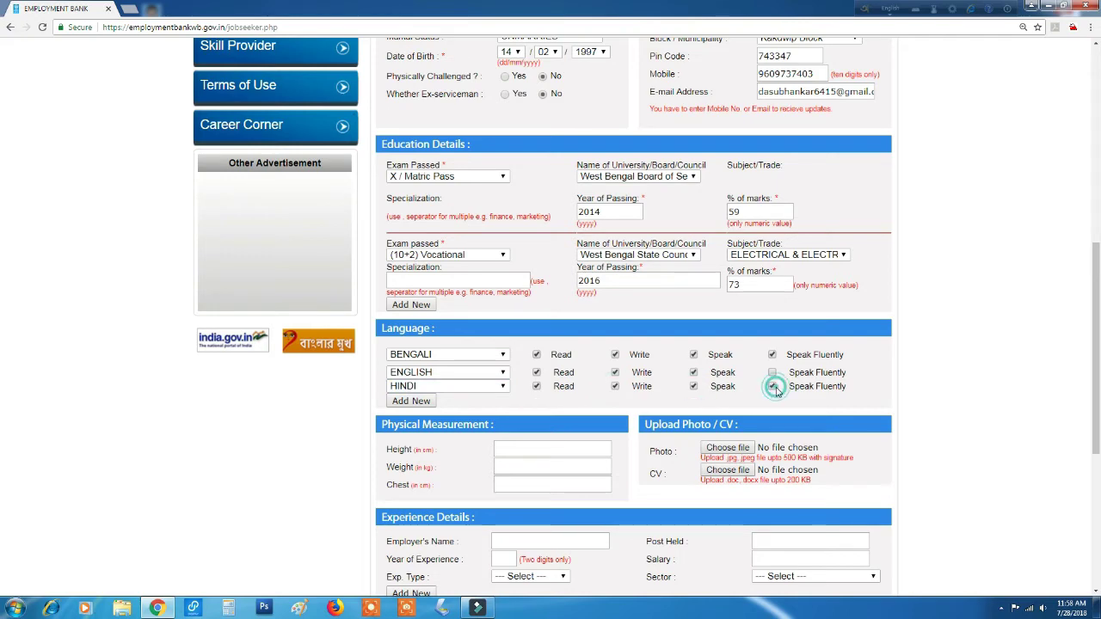
scroll(215, 409, "down", 1)
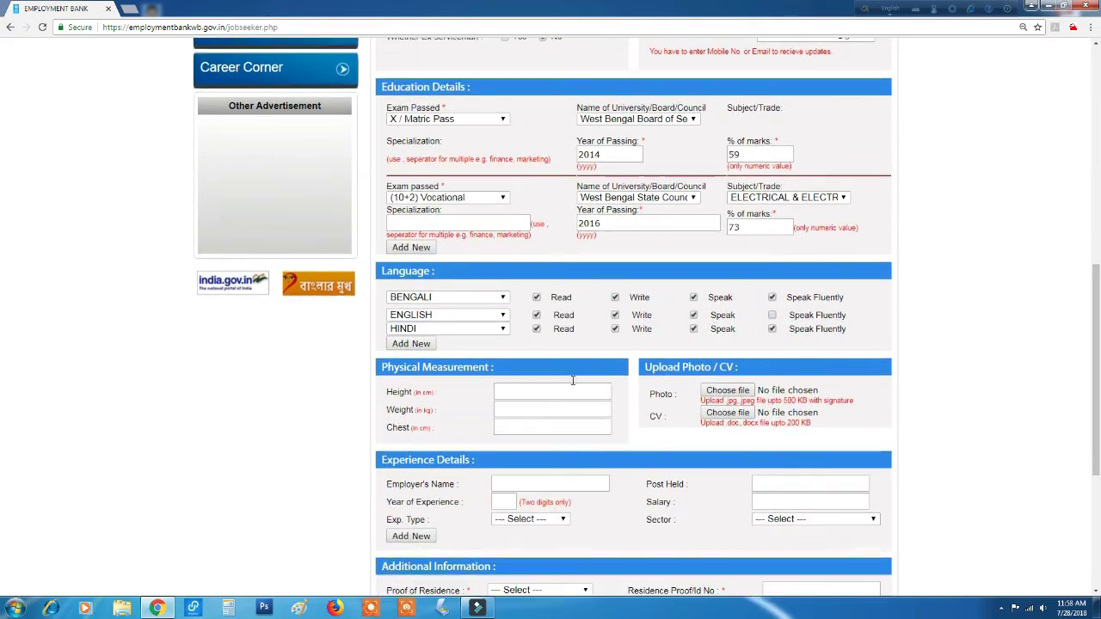
left_click(772, 328)
left_click(527, 393)
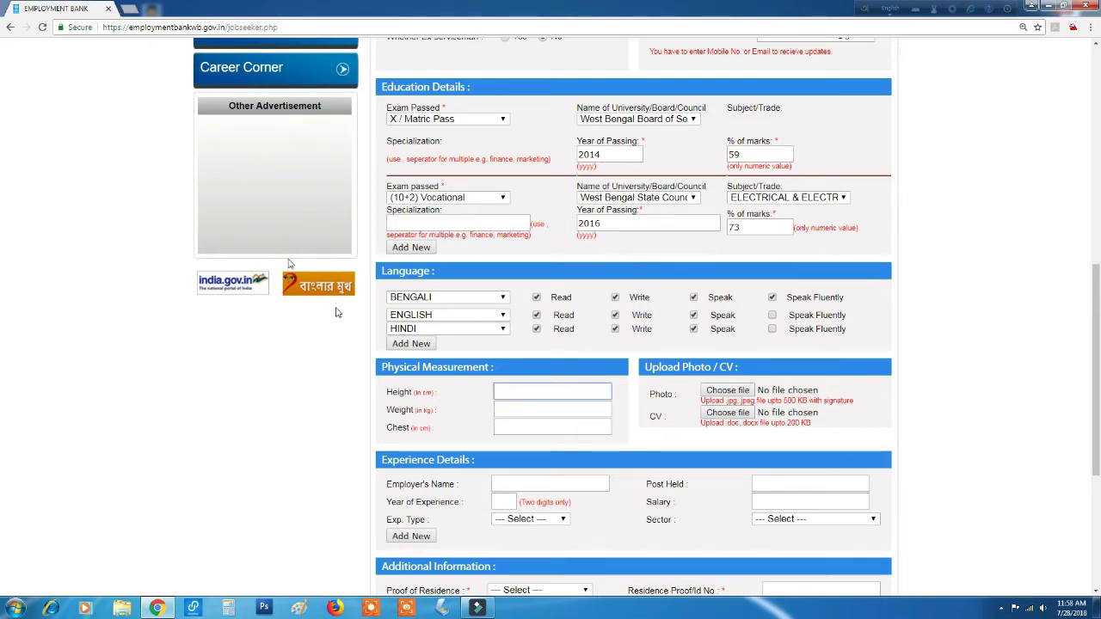
Convert 5.9 feet to centimetres with Google's feet-to-cm converter in a new tab.
left_click(129, 7)
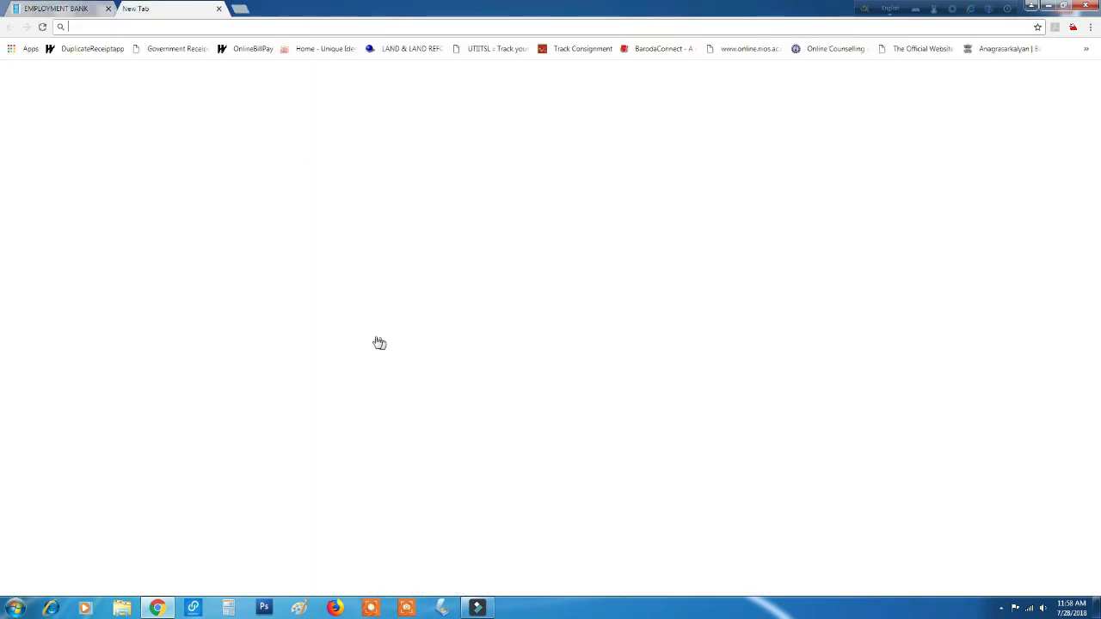
left_click(410, 324)
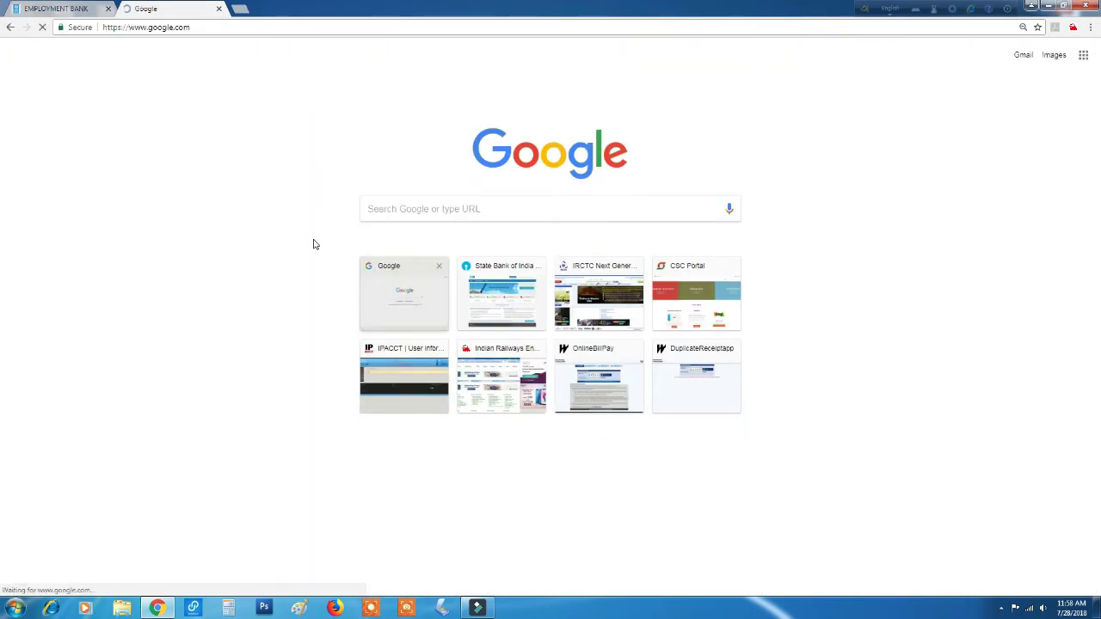
left_click(411, 247)
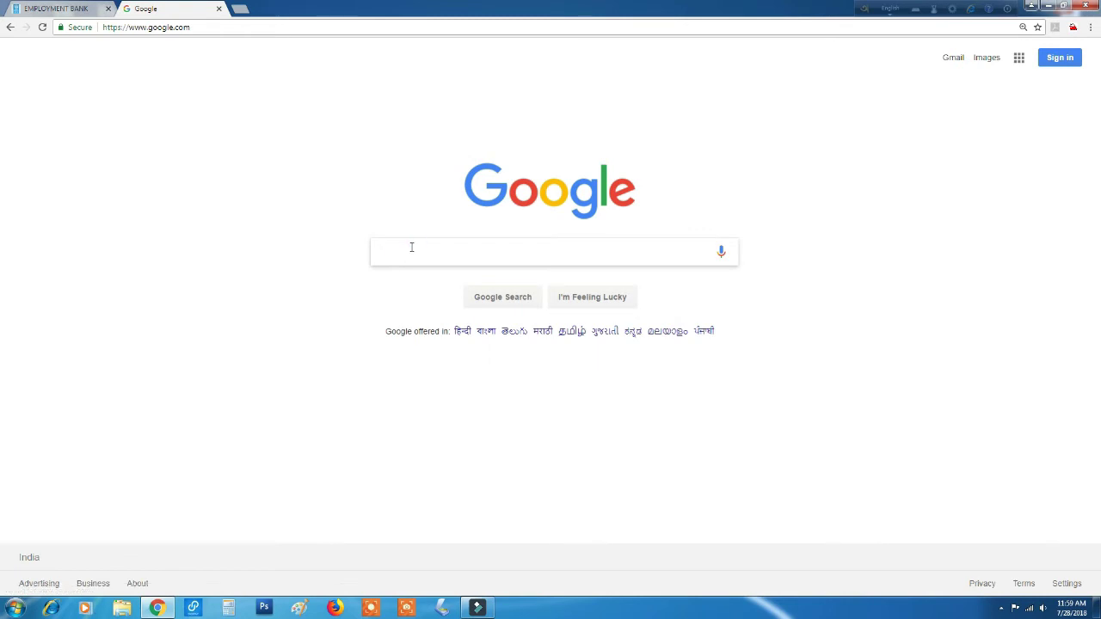
type("fee")
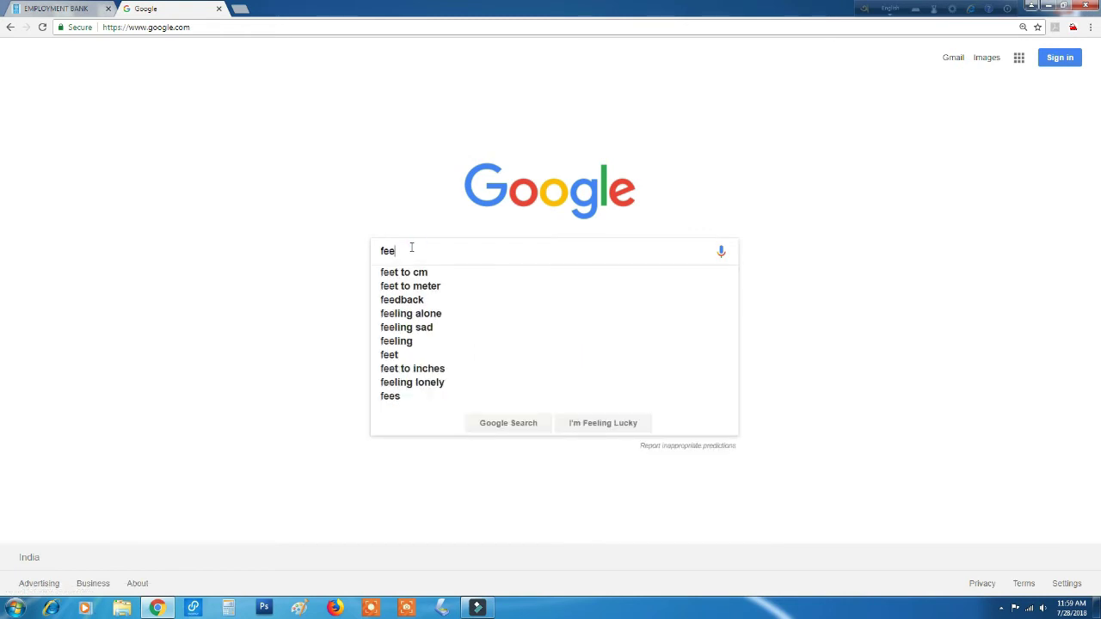
left_click(415, 270)
left_click(194, 201)
type("5.9")
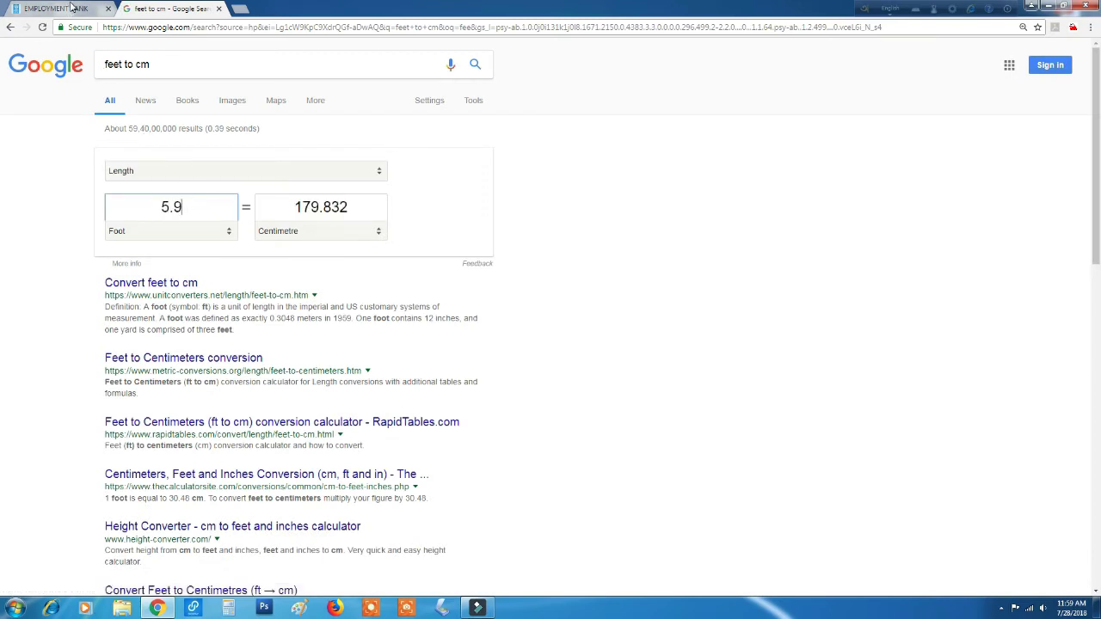
Enter 179 in the form's Height field.
left_click(62, 10)
left_click(508, 386)
type("179")
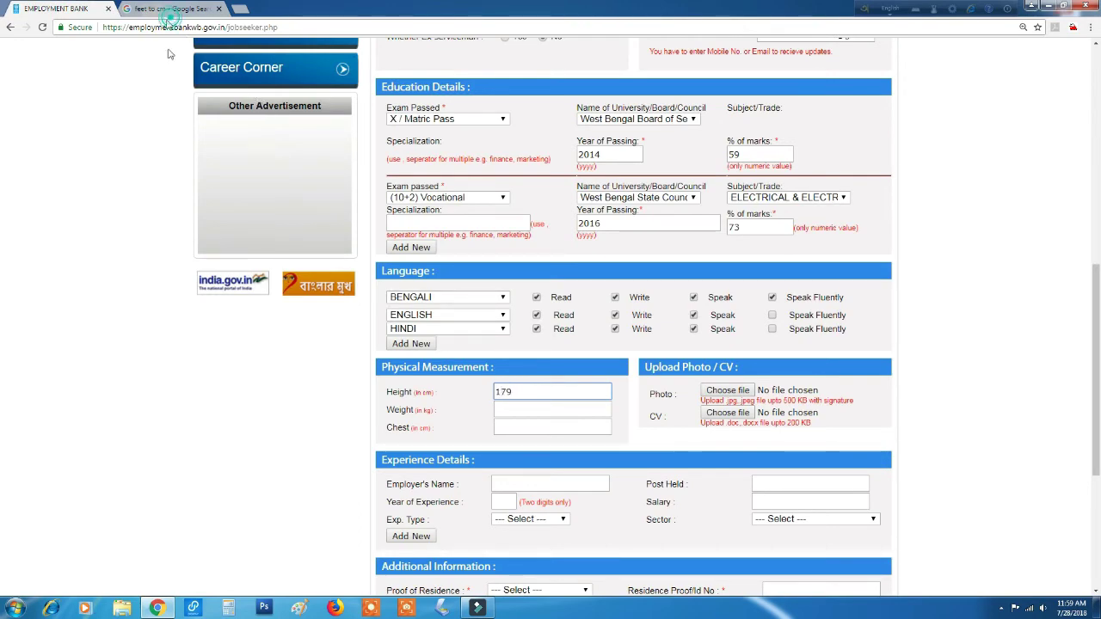
Convert 5.8 ft to cm, then enter Height 176 and Weight 55 on the form.
left_click(172, 9)
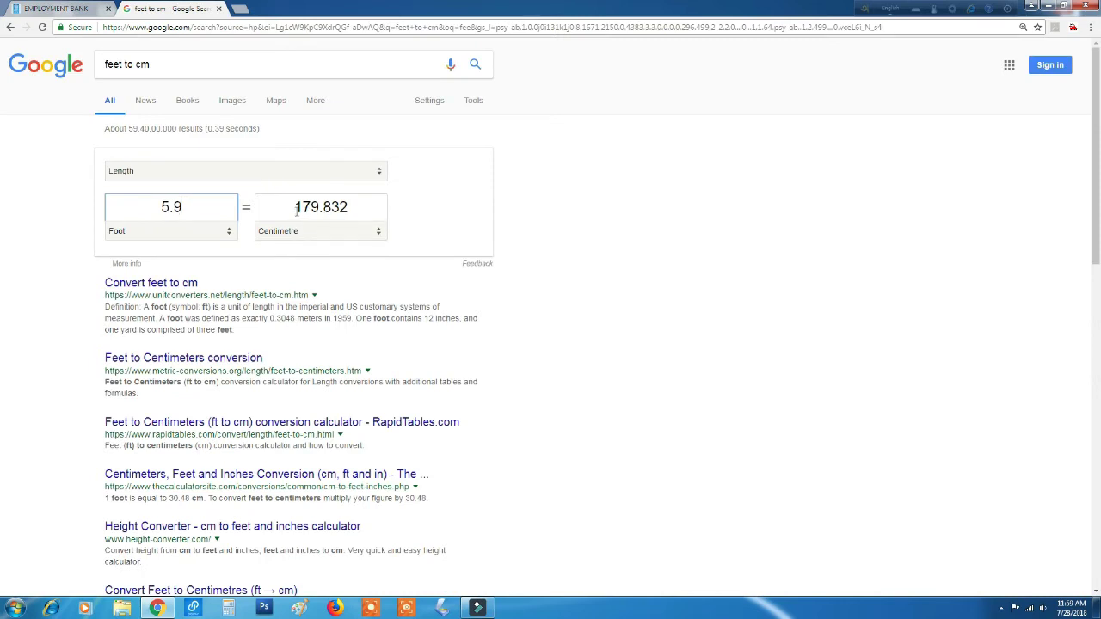
key("BackSpace")
type("8")
left_click(54, 8)
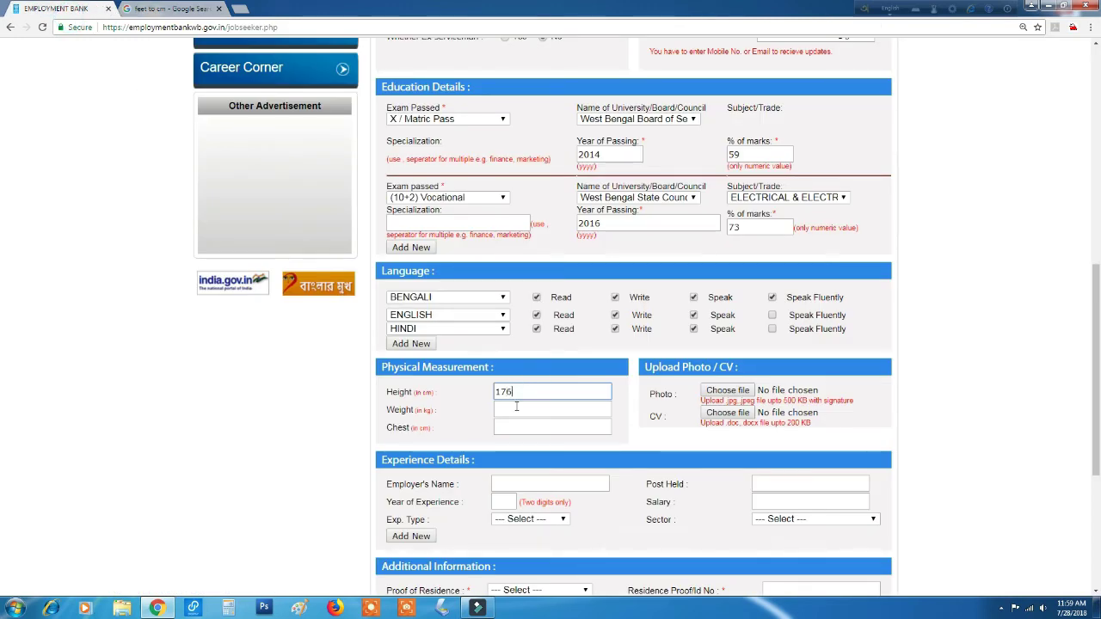
left_click(516, 408)
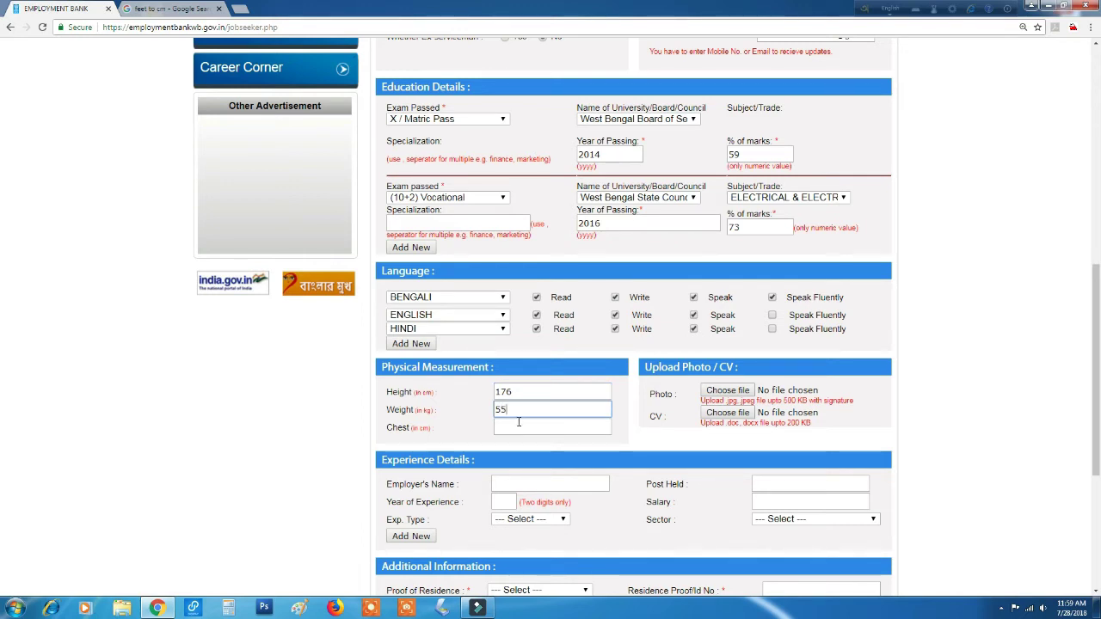
Convert 2.3 ft to cm and enter Chest 70 on the form.
left_click(172, 8)
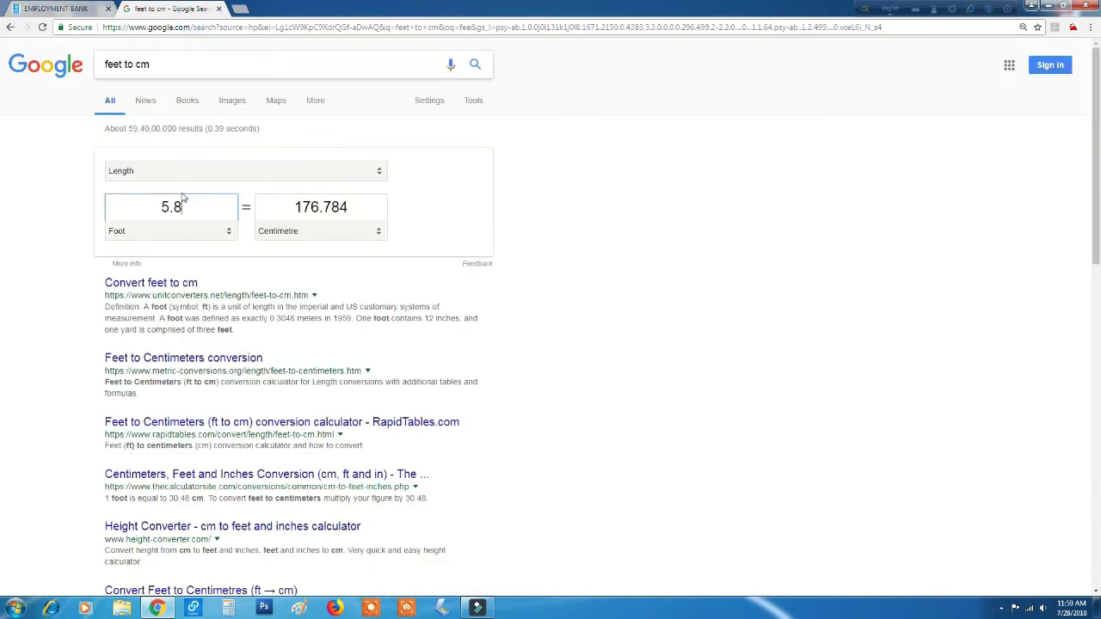
double_click(179, 204)
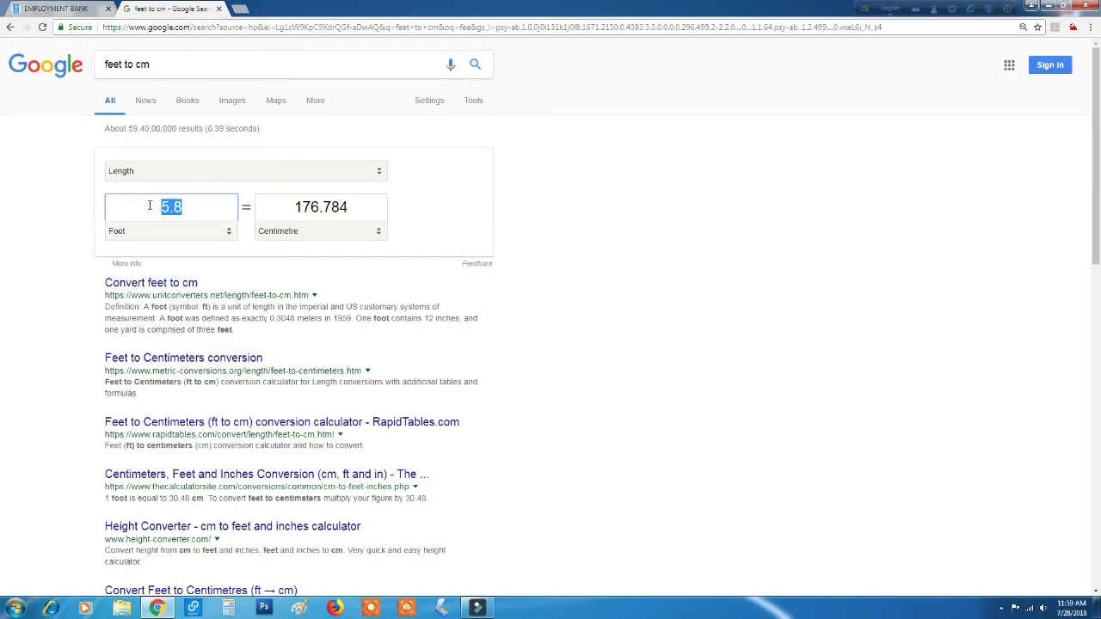
type("2.3")
left_click(64, 8)
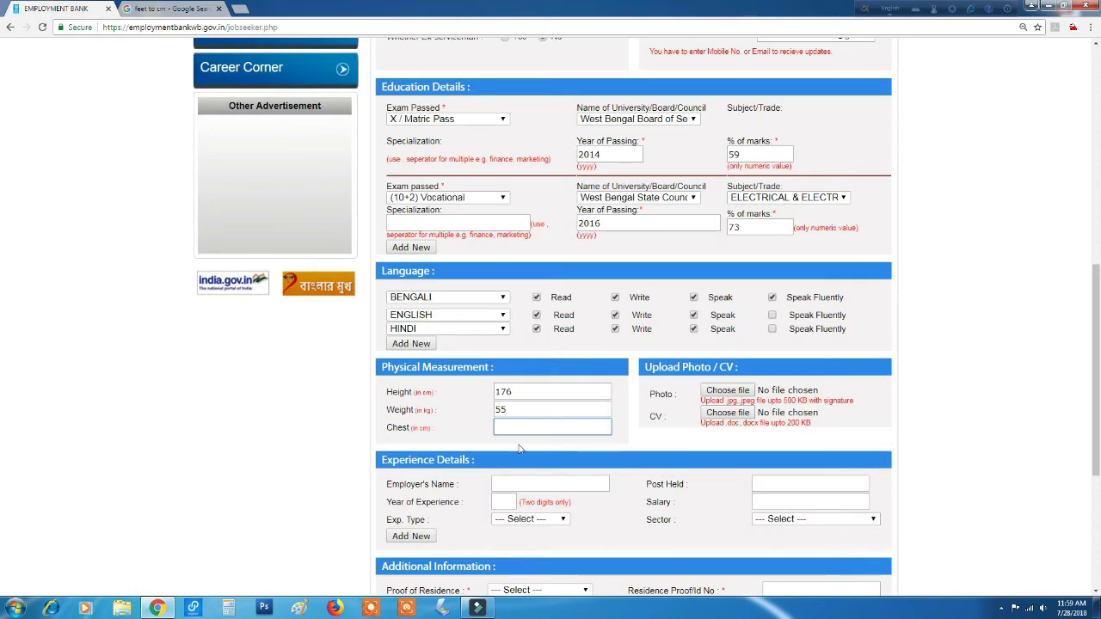
type("70")
scroll(534, 414, "down", 1)
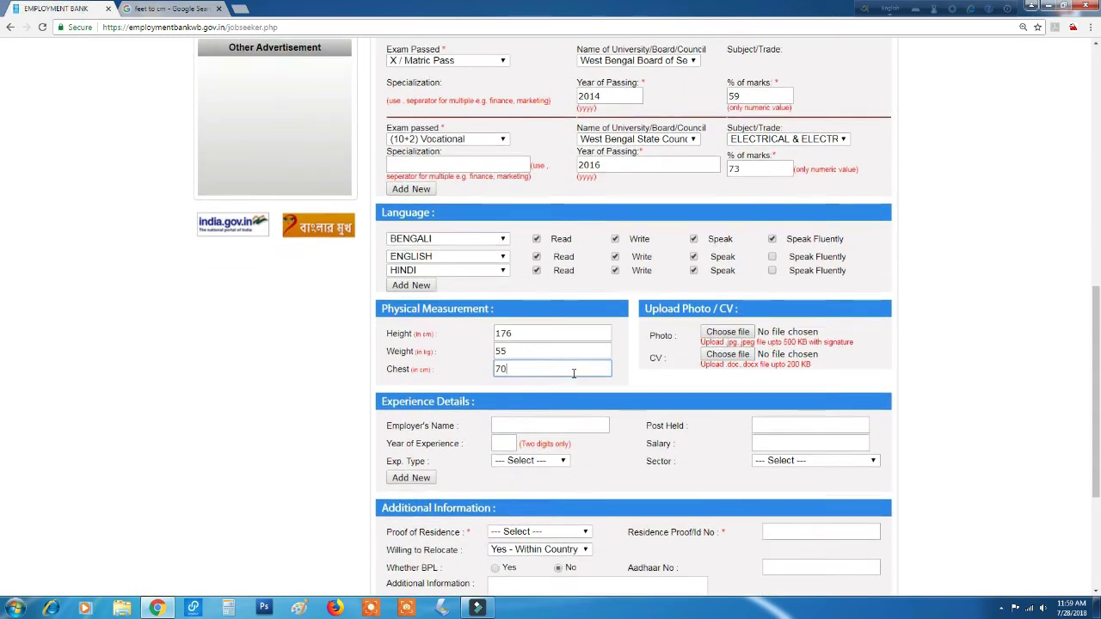
Choose Voter ID Card as residence proof, fill the proof and Aadhaar numbers and security code.
scroll(575, 379, "down", 2)
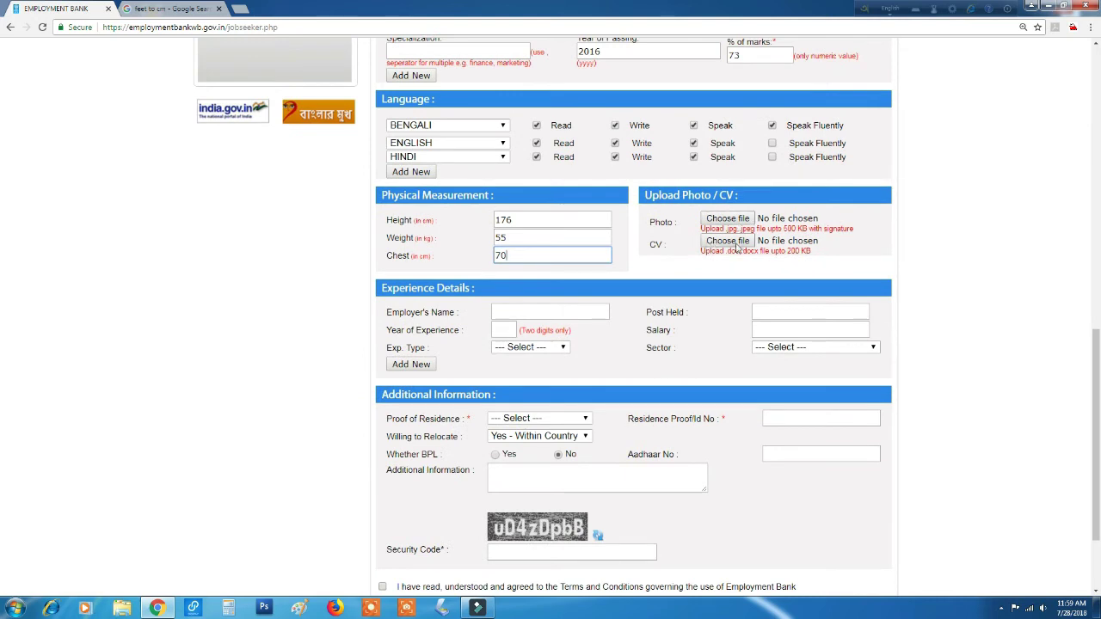
scroll(568, 310, "down", 2)
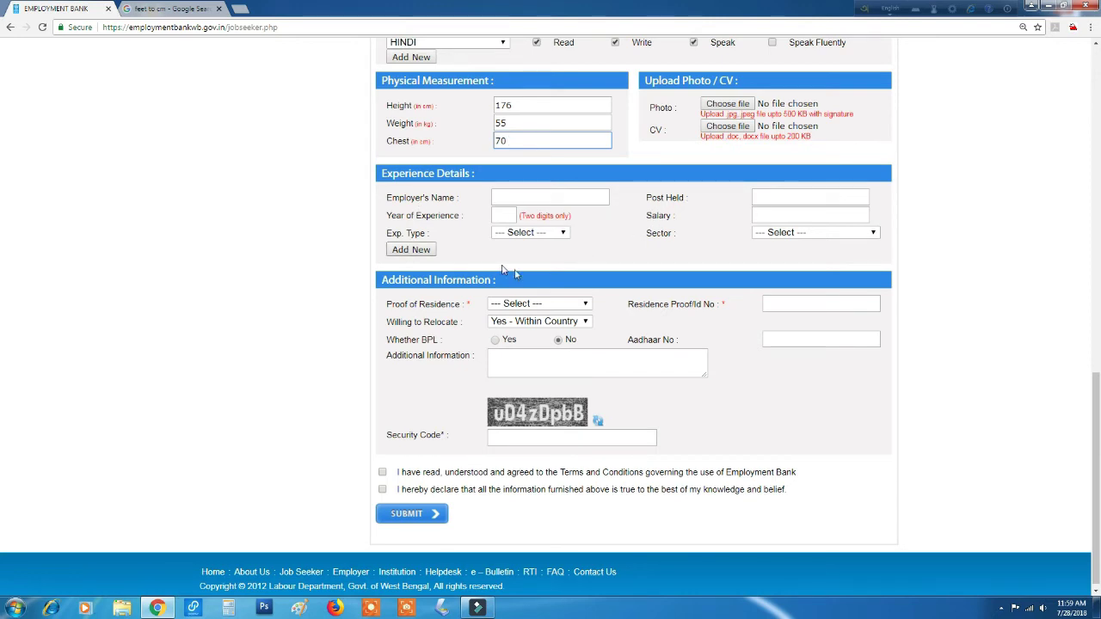
left_click(540, 306)
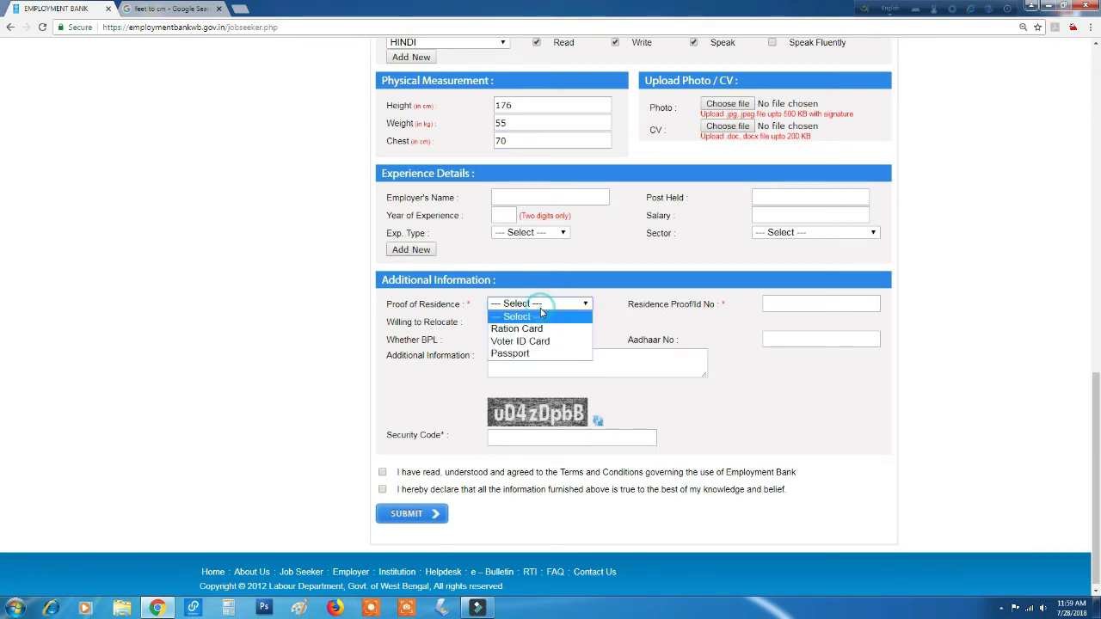
left_click(520, 341)
left_click(767, 308)
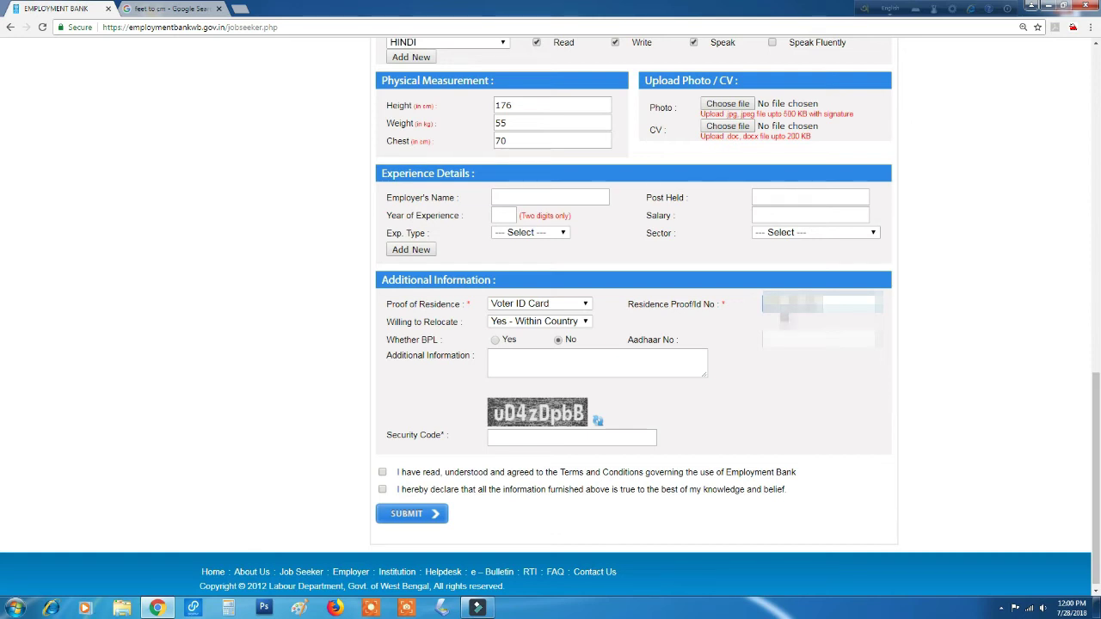
left_click(815, 342)
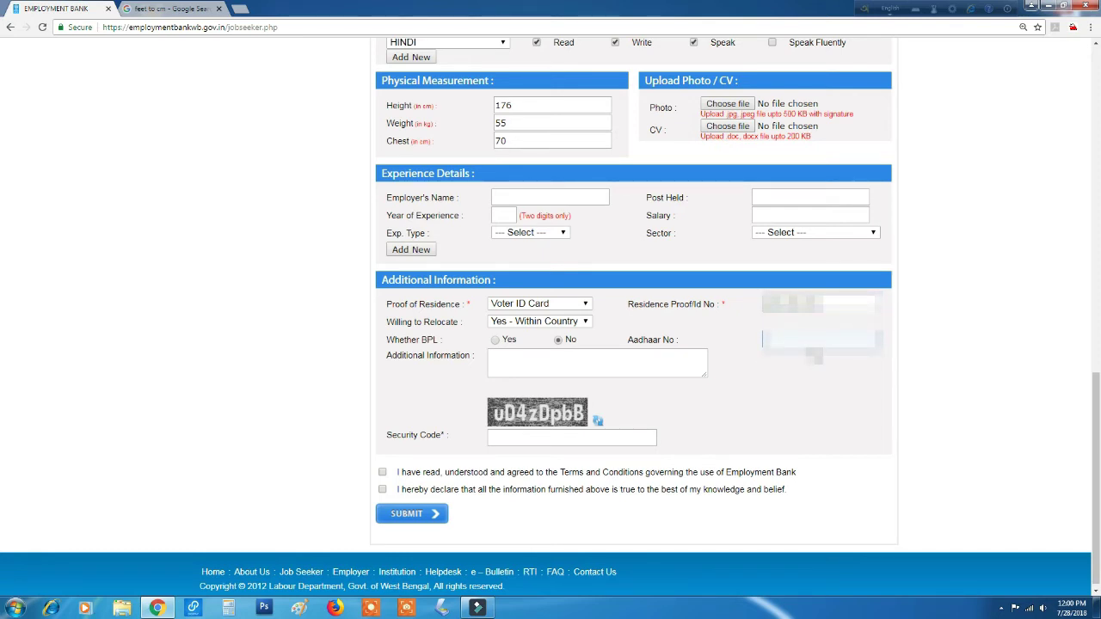
type("12345678")
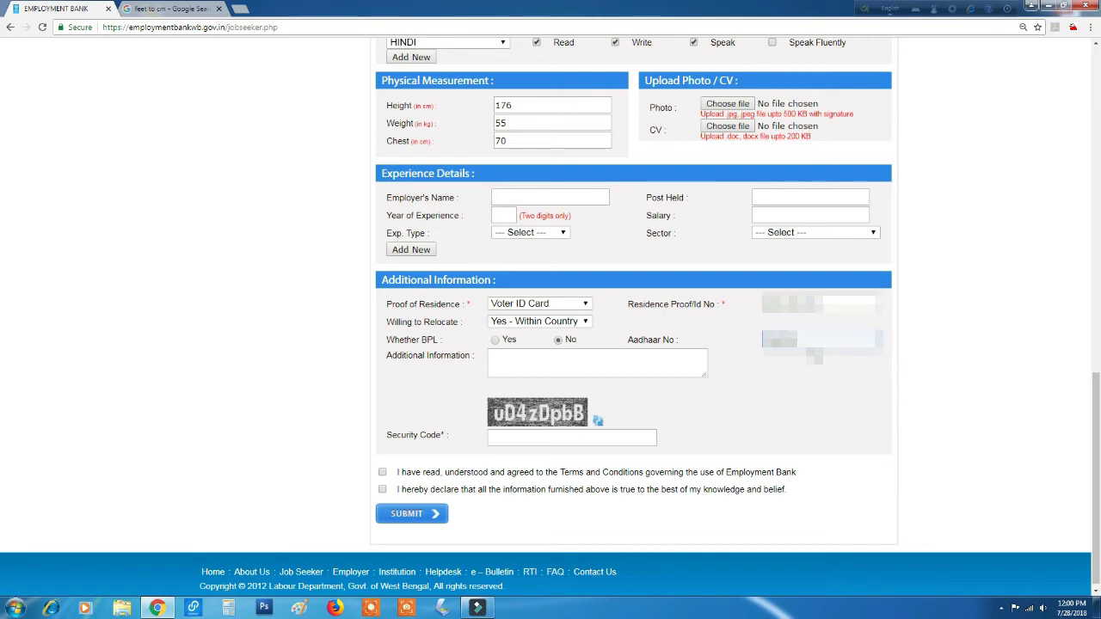
type("9012")
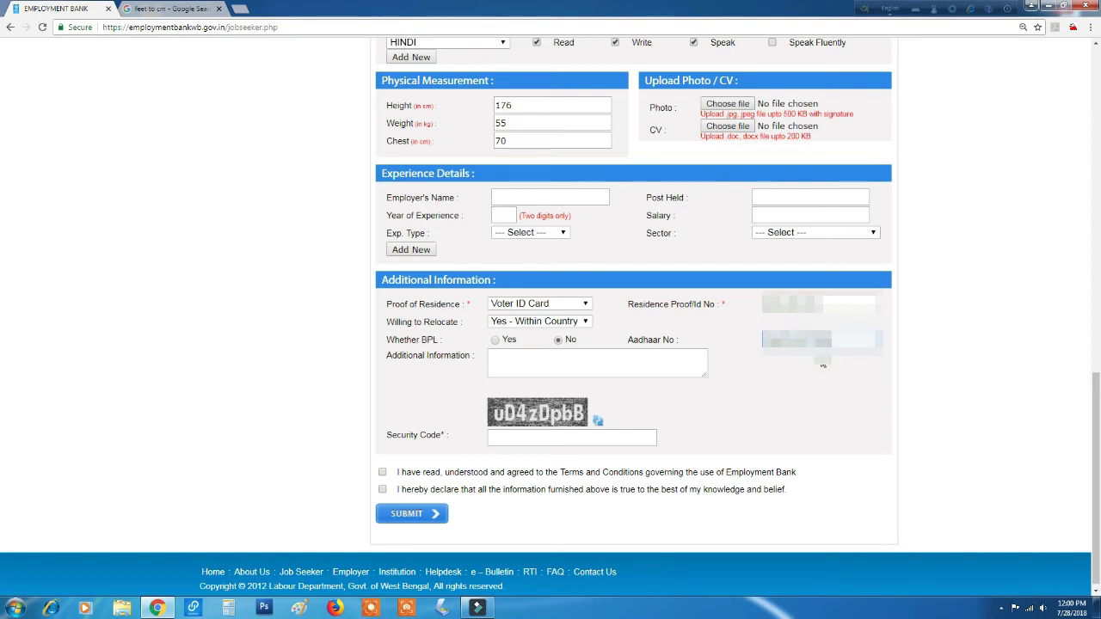
left_click(517, 440)
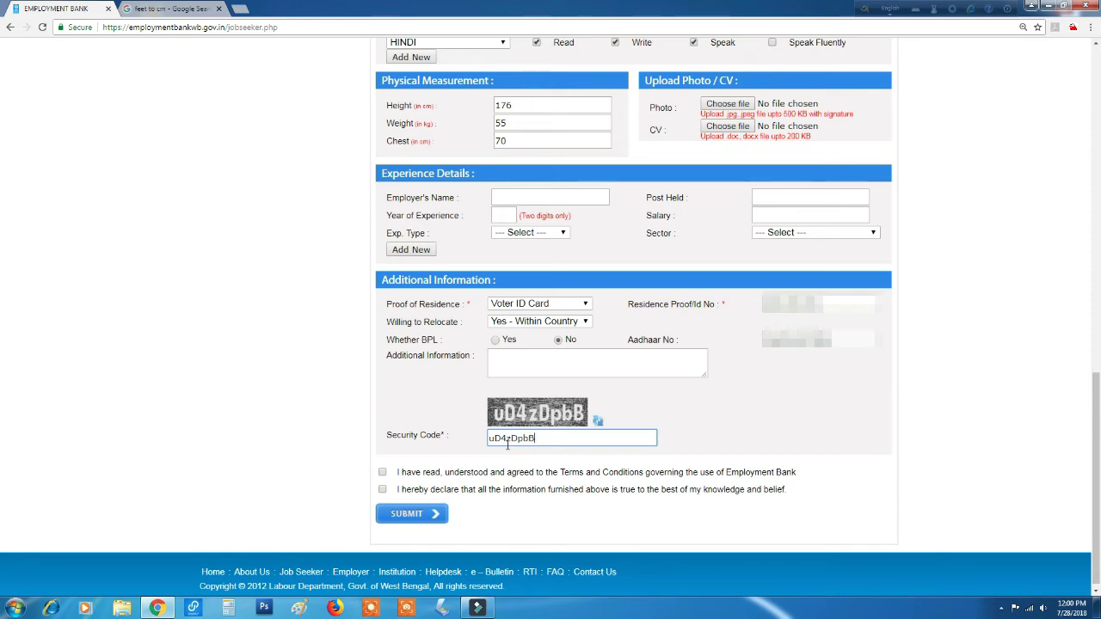
Tick the terms-and-conditions and declaration checkboxes, then review the form.
left_click(384, 473)
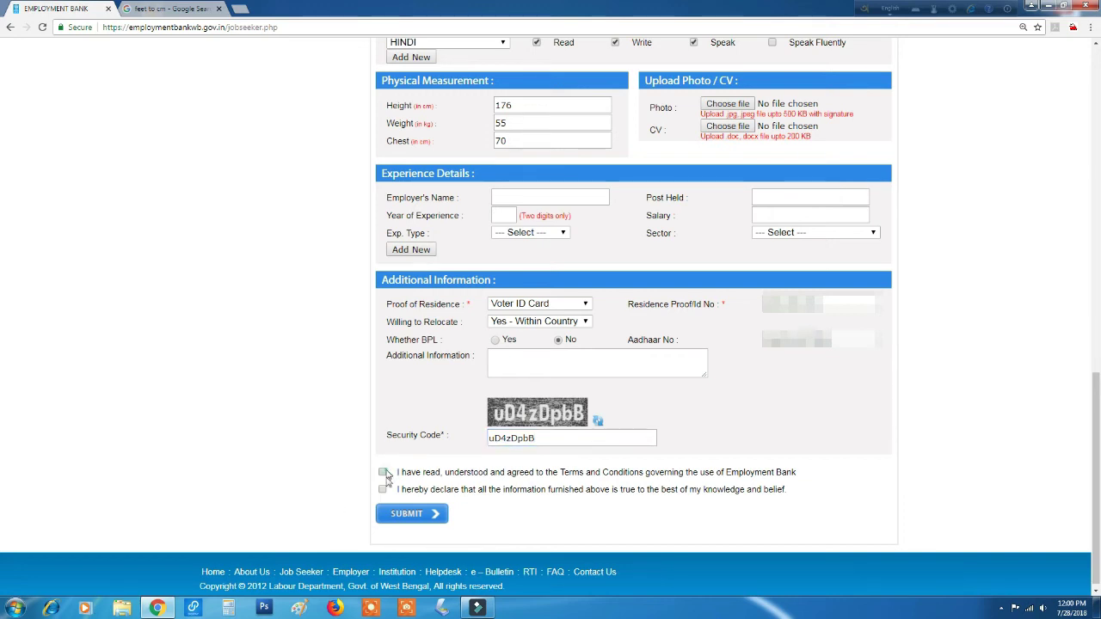
left_click(382, 490)
scroll(296, 402, "up", 6)
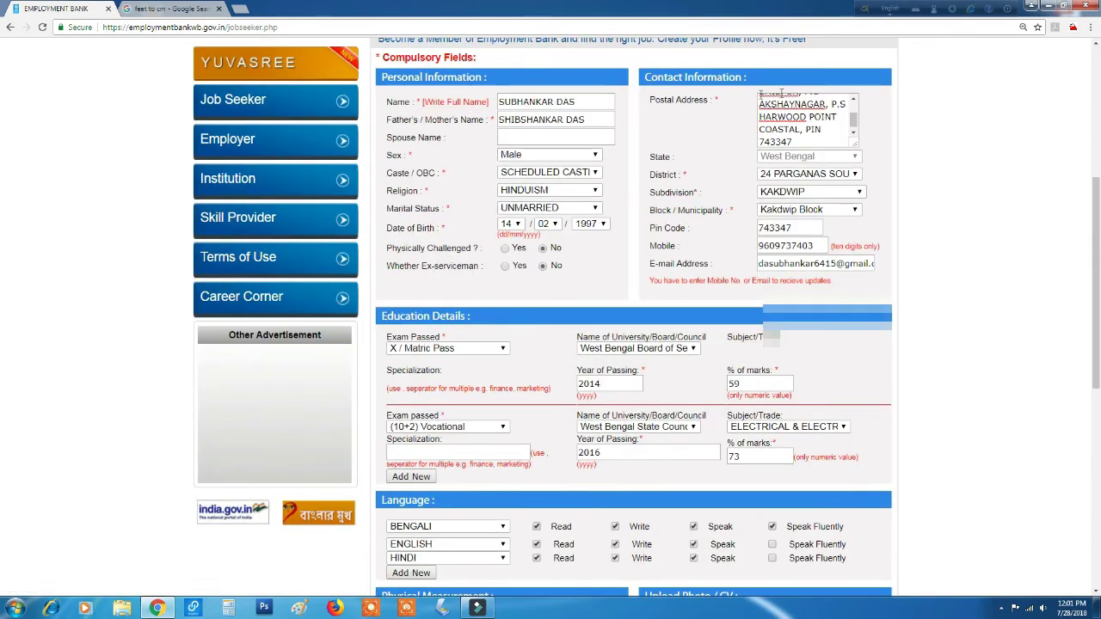
scroll(564, 222, "up", 1)
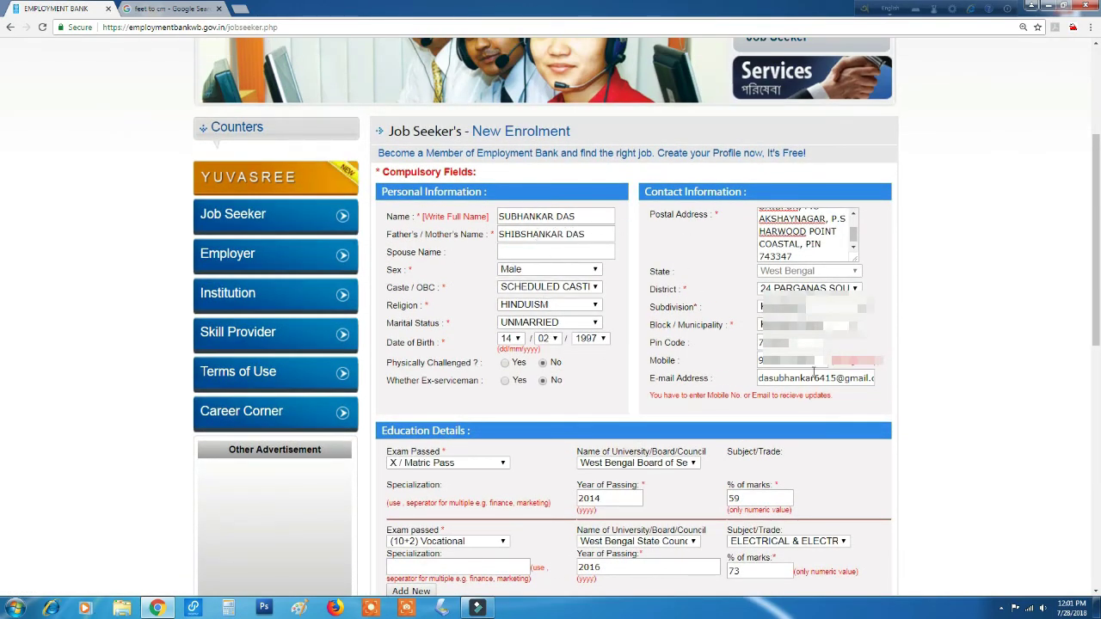
scroll(906, 376, "down", 5)
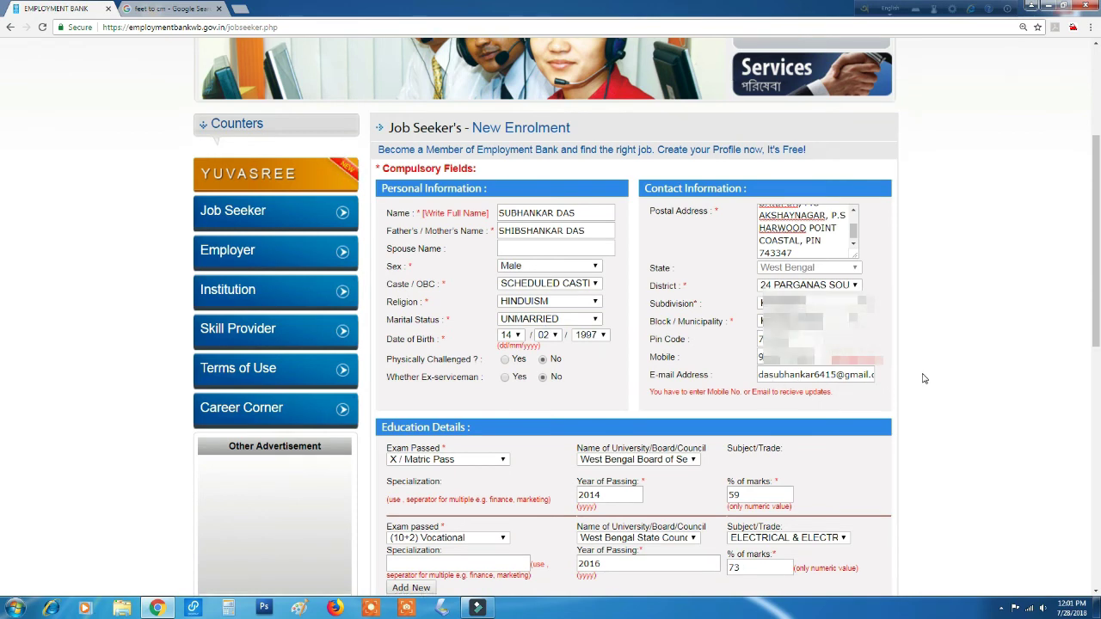
scroll(924, 379, "down", 3)
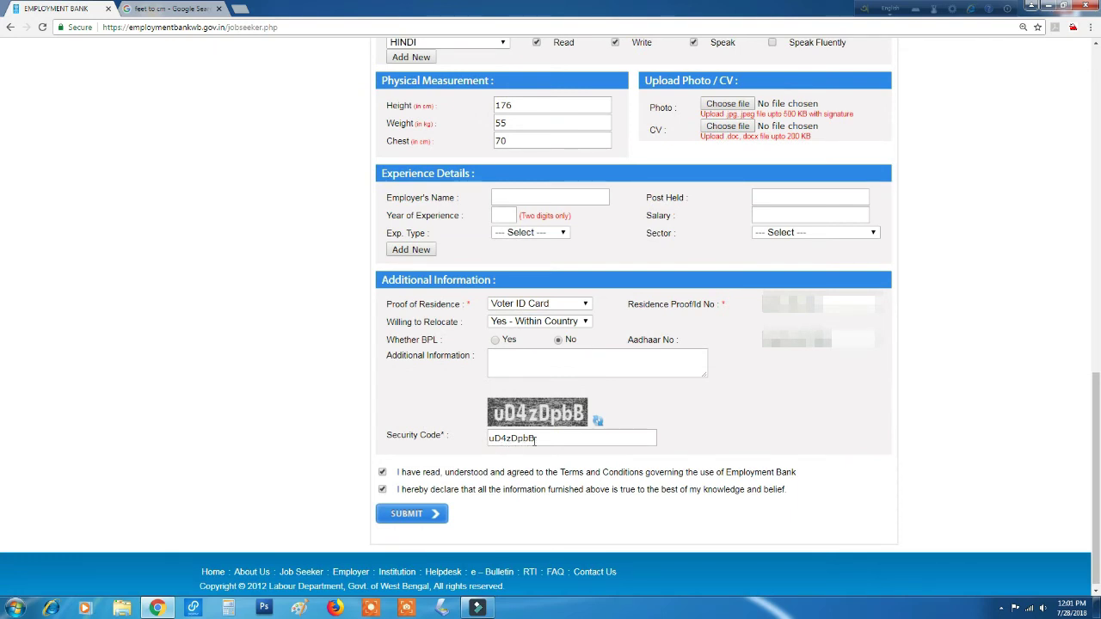
Submit the enrolment form and view the thank-you page with the temporary enrolment number.
left_click(412, 515)
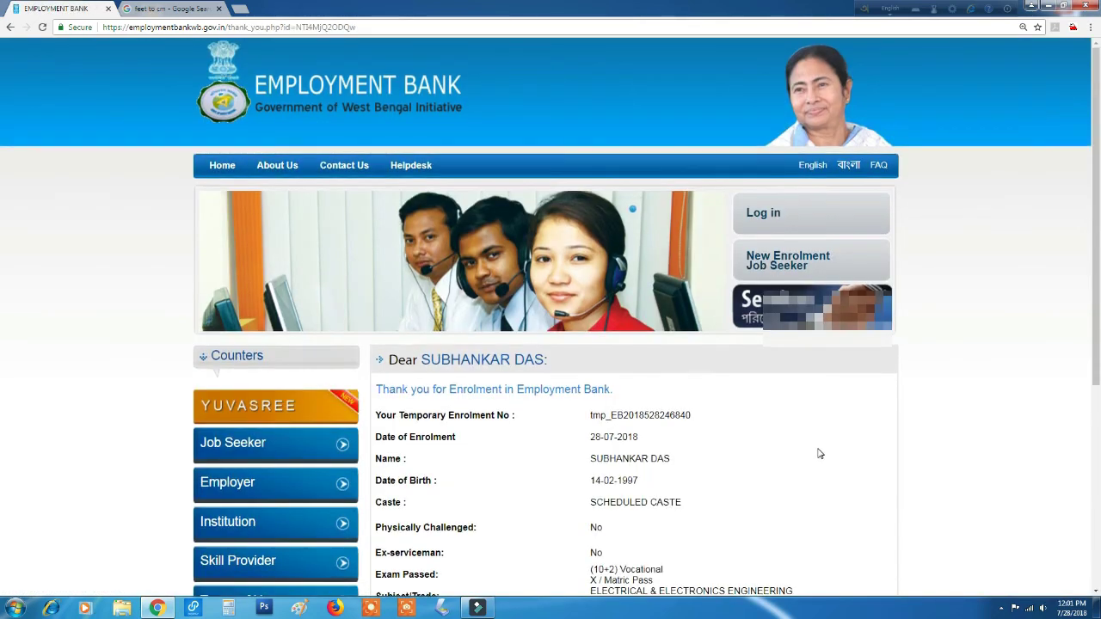
scroll(818, 453, "down", 3)
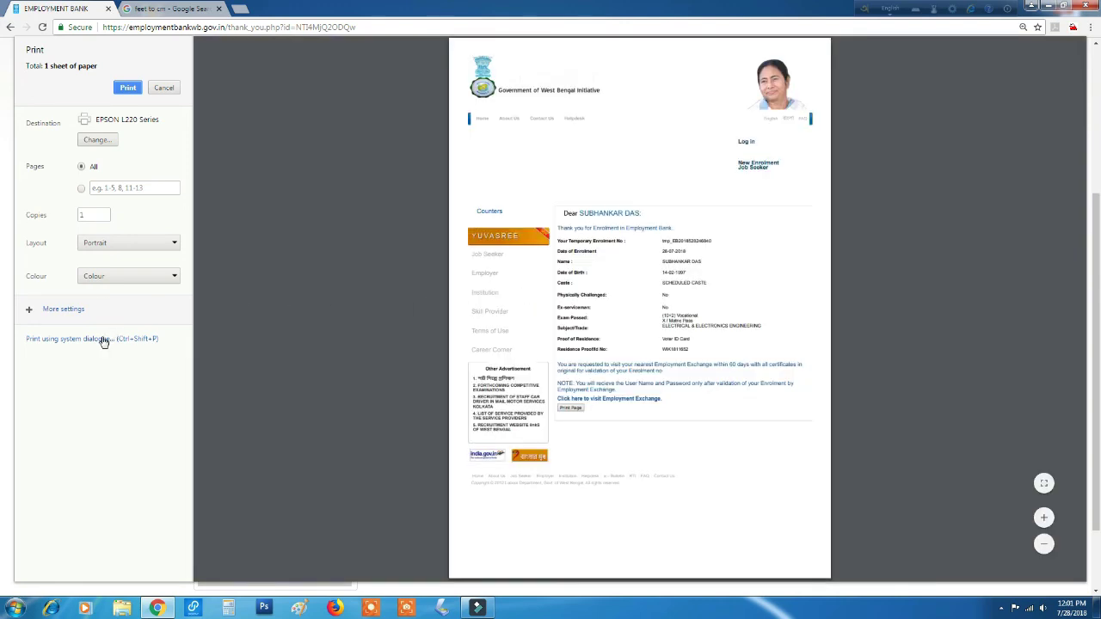
Through the system dialog, set EPSON L220 preferences to High quality, A4, grayscale, and print the thank-you page.
left_click(98, 338)
left_click(229, 118)
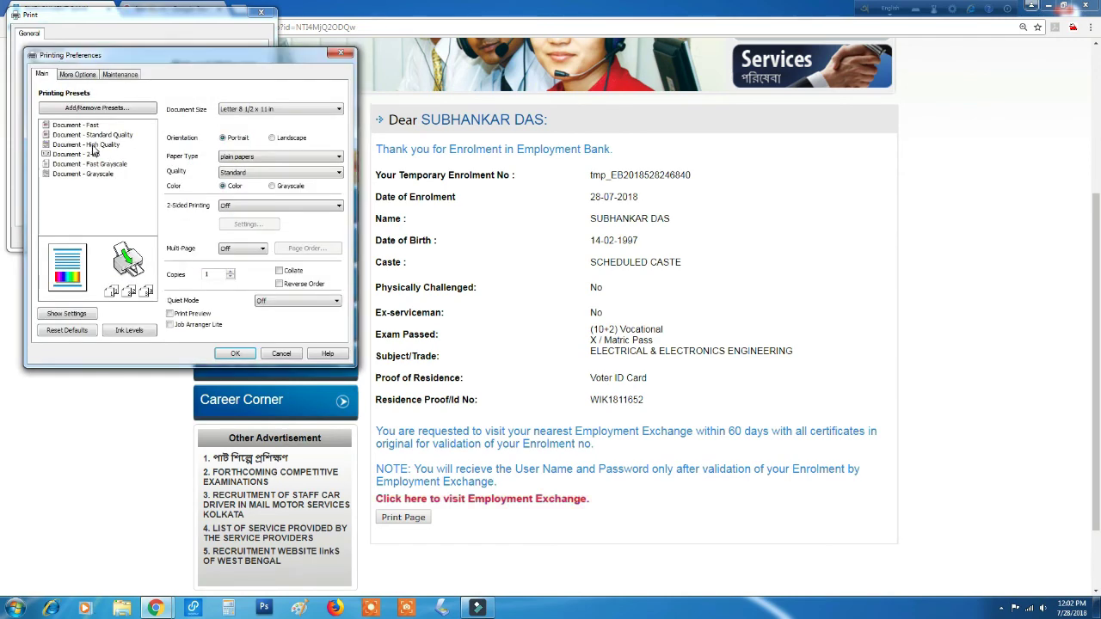
left_click(93, 145)
left_click(248, 109)
left_click(238, 120)
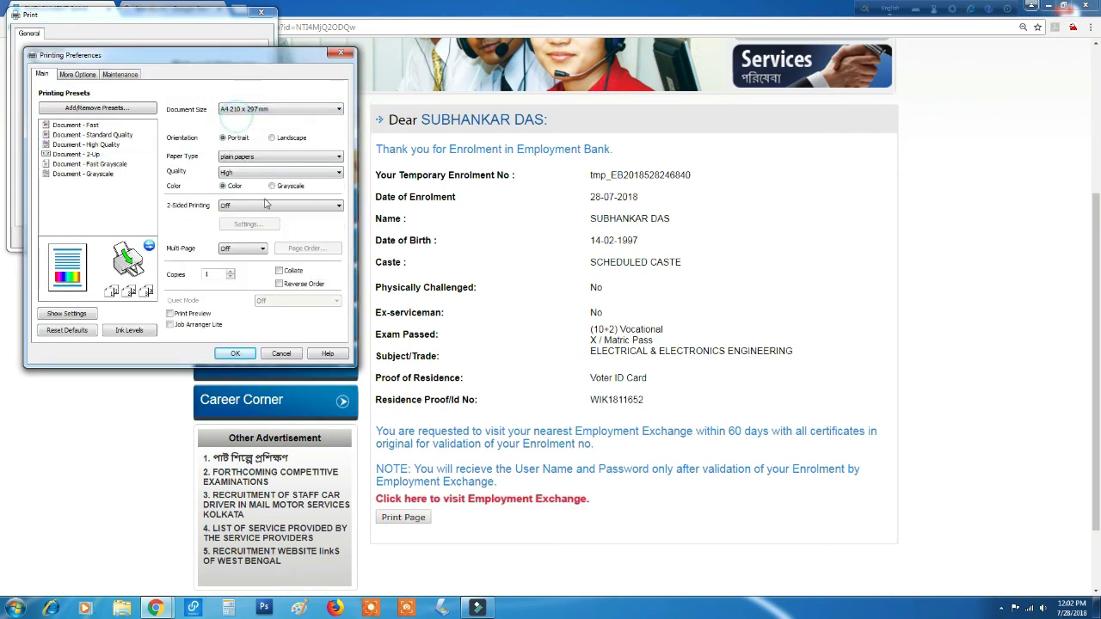
left_click(235, 354)
left_click(155, 239)
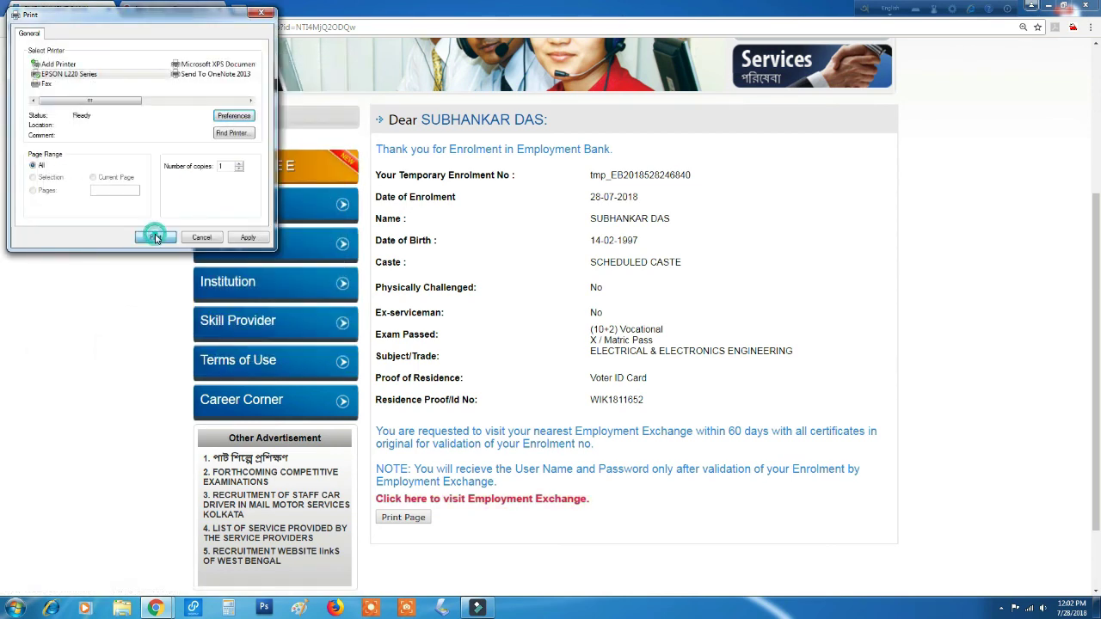